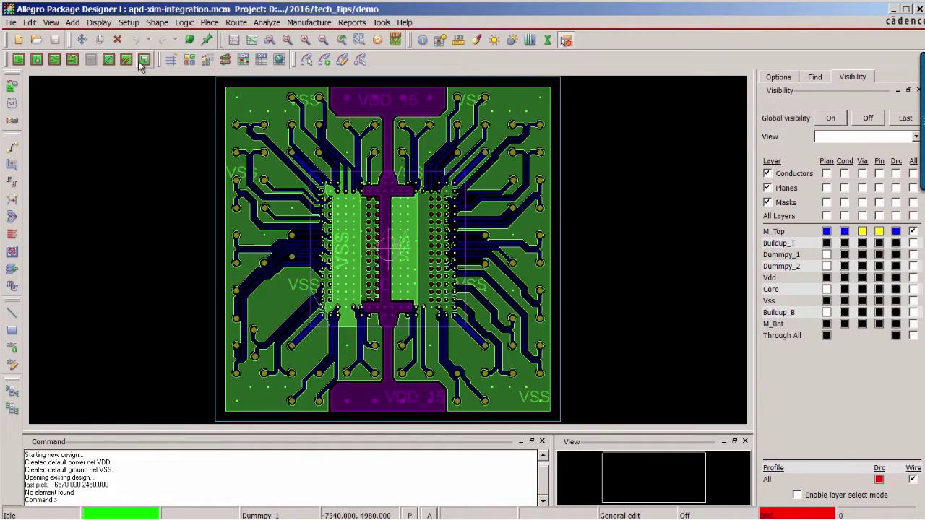
- Keep the current product edition and options through Change Editor
{"action": "left_click", "coordinate": [11, 23]}
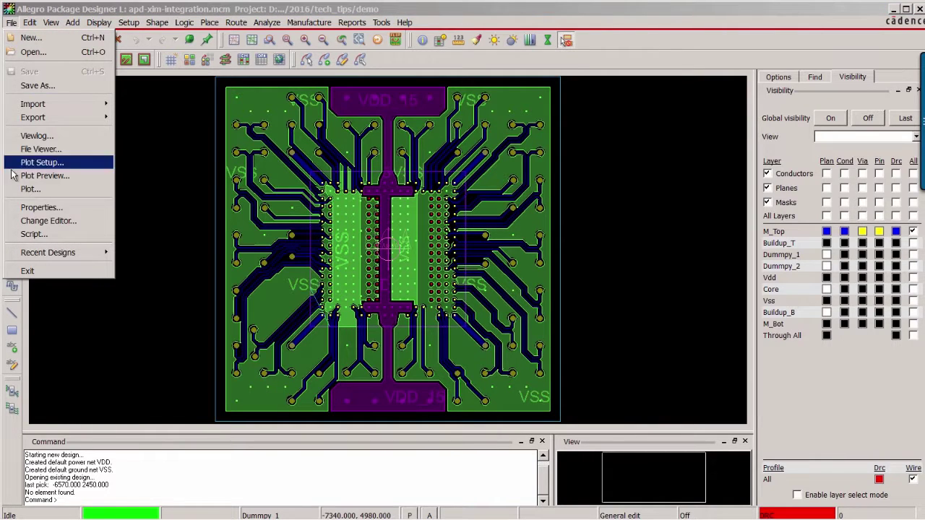
{"action": "left_click", "coordinate": [46, 220]}
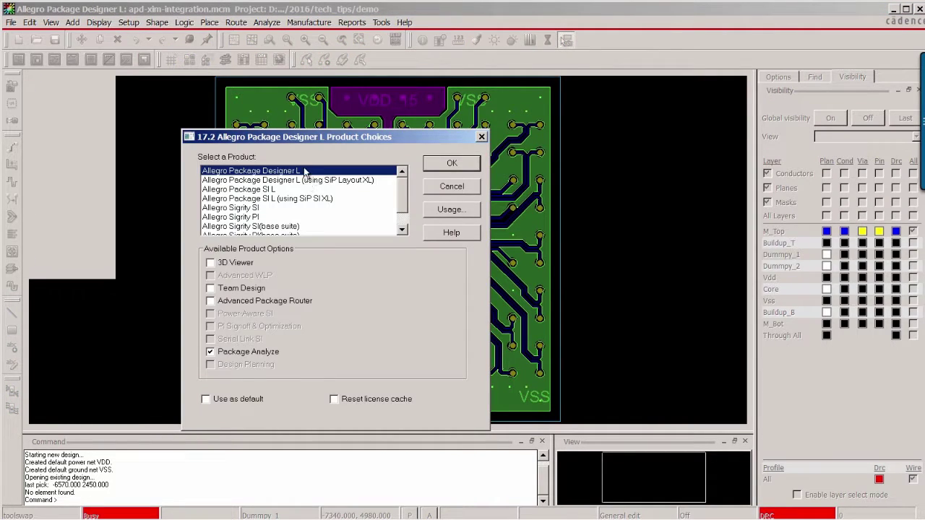
{"action": "left_click", "coordinate": [438, 167]}
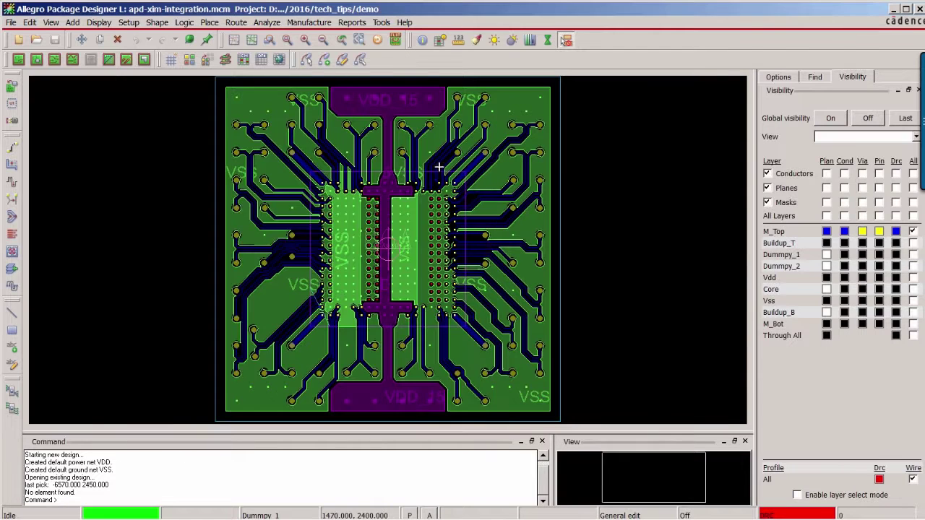
- Mark DUMMY_1 and DUMMY_2 as SI Ignore in the cross section, then save over apd-xim-integration.mcm
{"action": "left_click", "coordinate": [225, 58]}
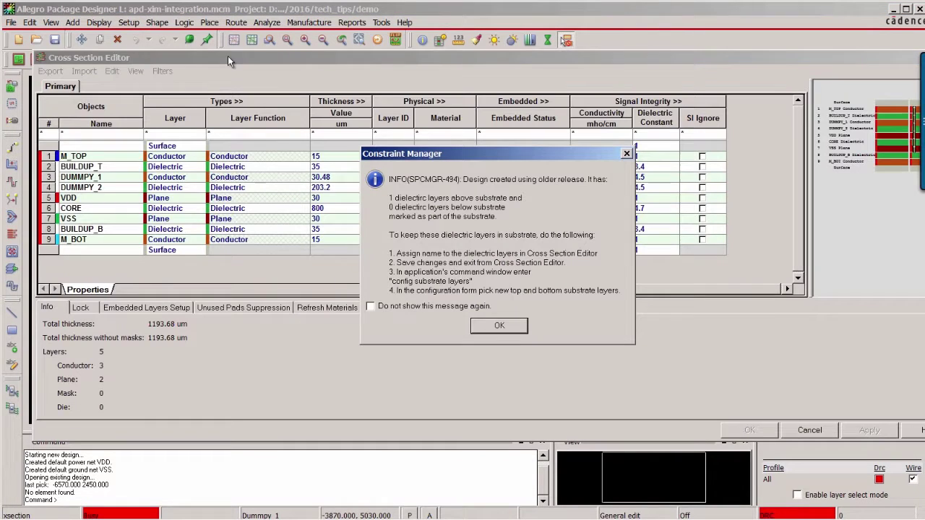
{"action": "left_click", "coordinate": [494, 324]}
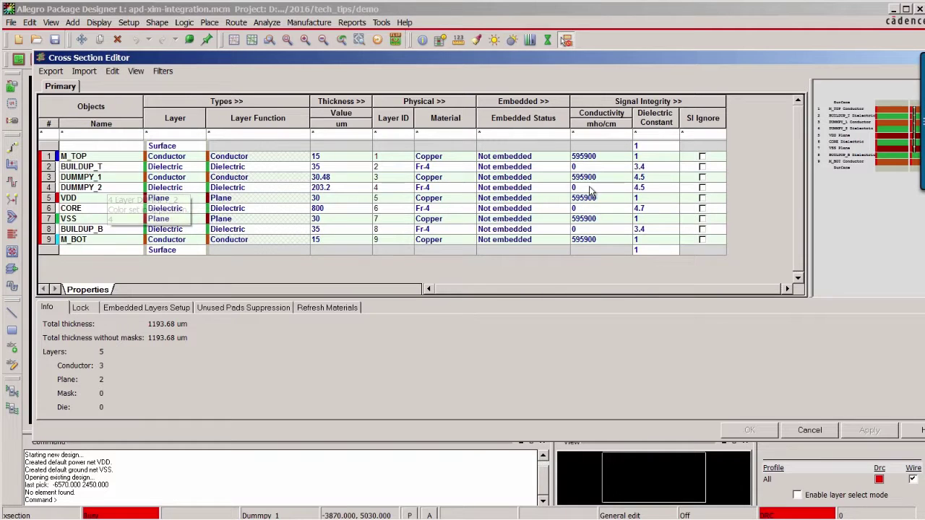
{"action": "left_click", "coordinate": [702, 178]}
{"action": "left_click", "coordinate": [702, 187]}
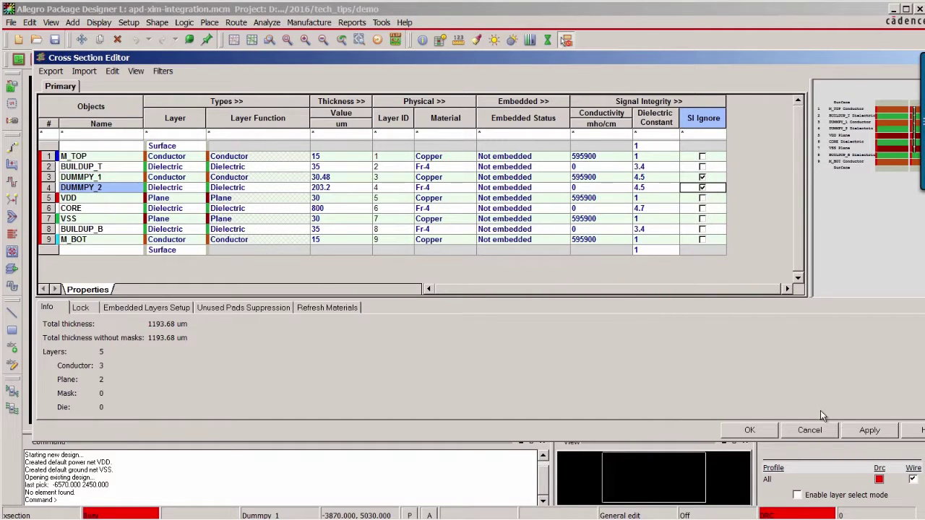
{"action": "left_click", "coordinate": [749, 430]}
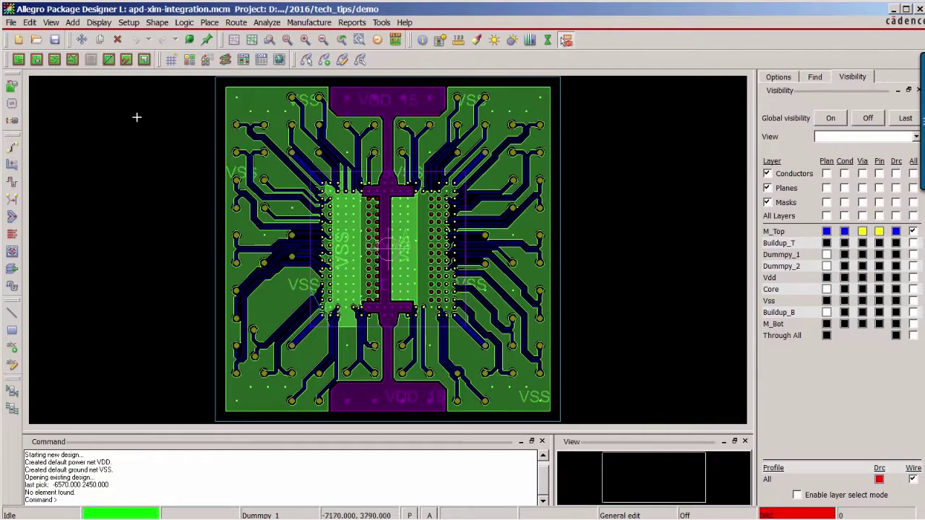
{"action": "left_click", "coordinate": [56, 40]}
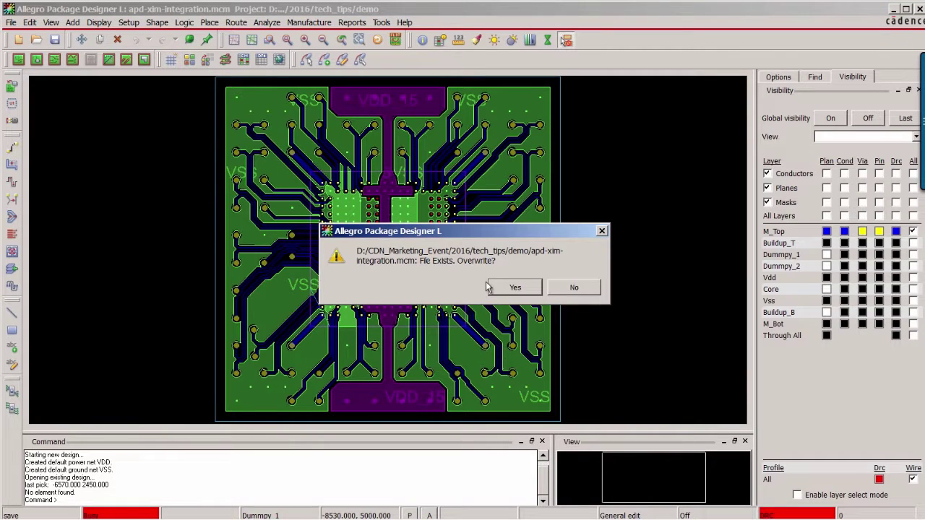
{"action": "left_click", "coordinate": [507, 289]}
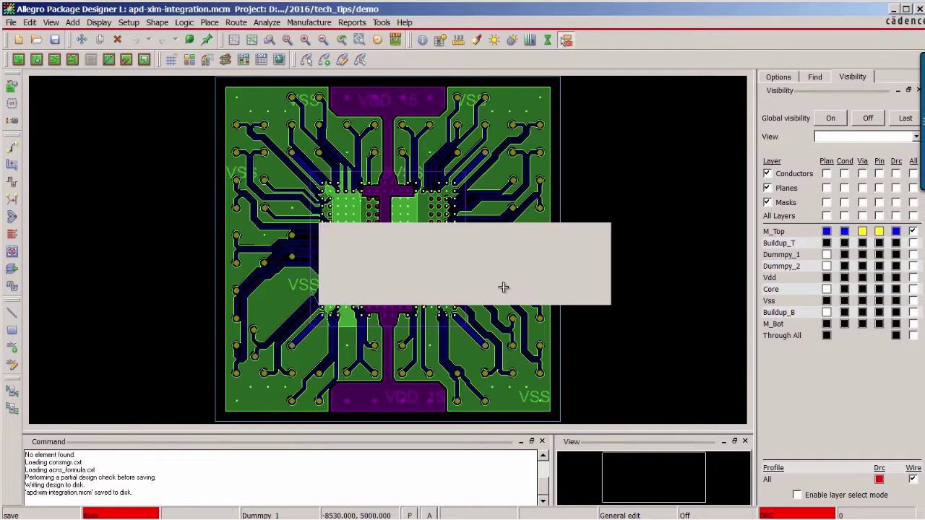
- Start an XtractIM Electrical Performance Assessment in batch mode with results shown automatically
{"action": "left_click", "coordinate": [267, 22]}
{"action": "mouse_move", "coordinate": [307, 149]}
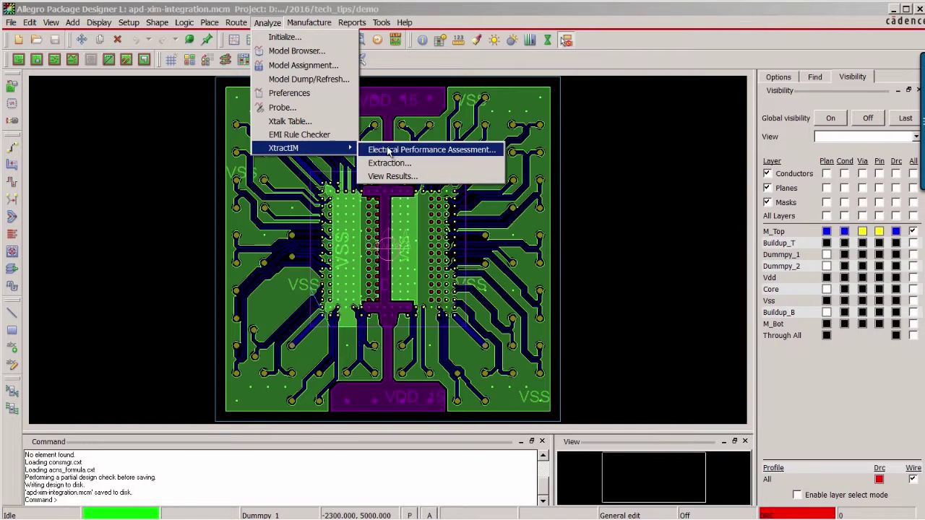
{"action": "left_click", "coordinate": [390, 148]}
{"action": "left_click", "coordinate": [332, 429]}
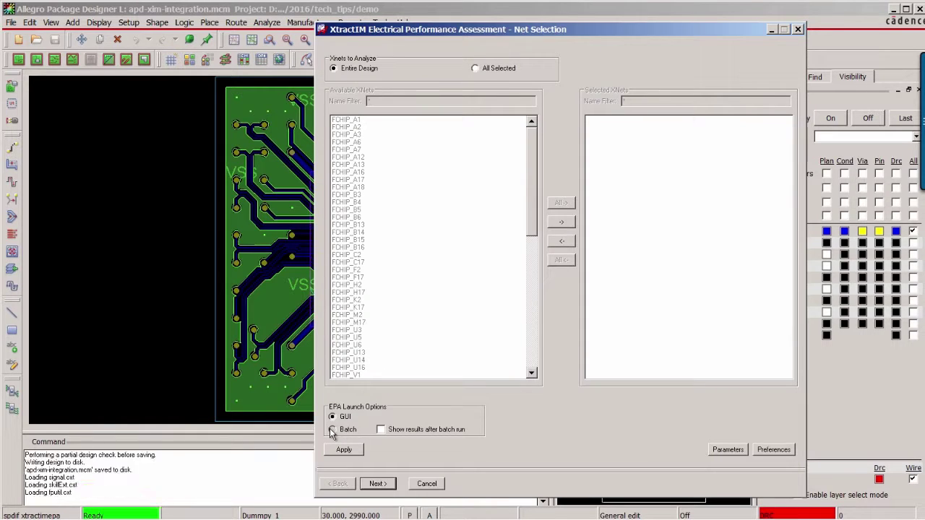
{"action": "left_click", "coordinate": [381, 429]}
{"action": "left_click", "coordinate": [377, 484]}
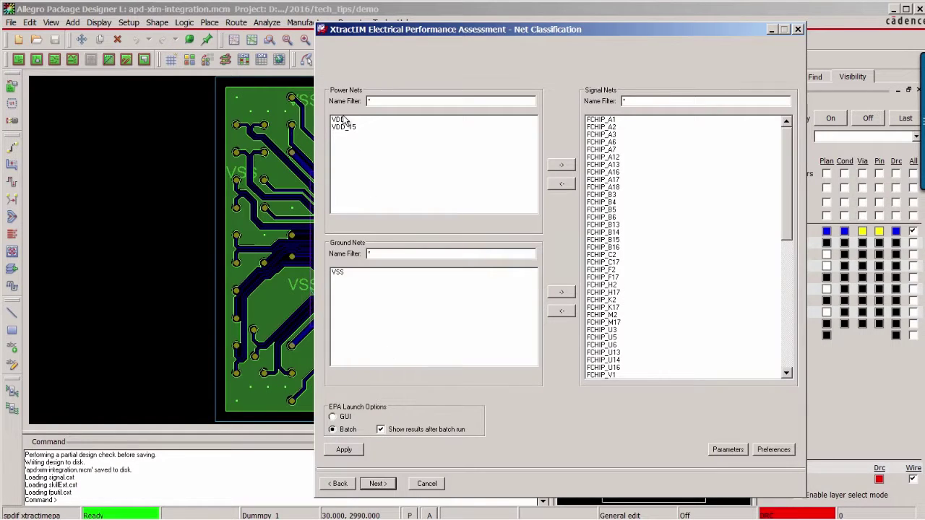
{"action": "left_click", "coordinate": [377, 484]}
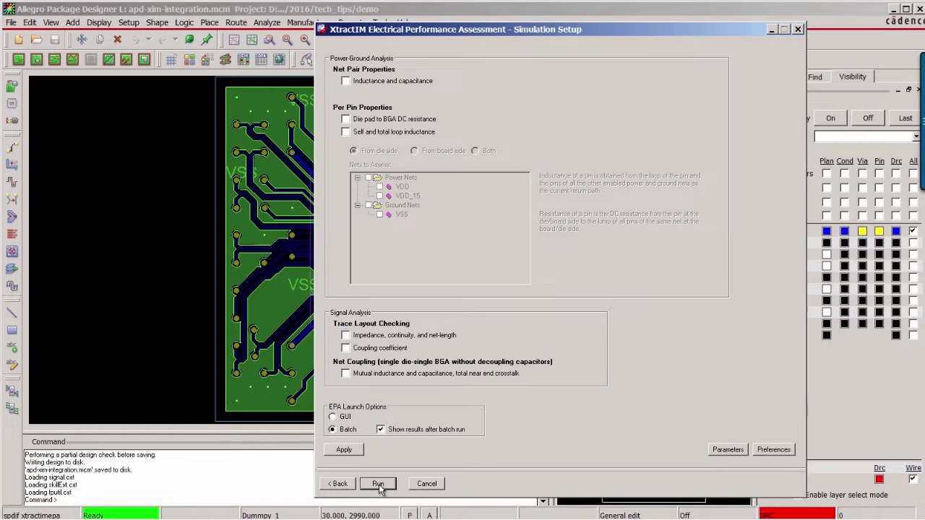
- Enable impedance/continuity/net length and coupling checks, set FCHIP as die, and run
{"action": "left_click", "coordinate": [345, 336]}
{"action": "left_click", "coordinate": [345, 348]}
{"action": "left_click", "coordinate": [727, 450]}
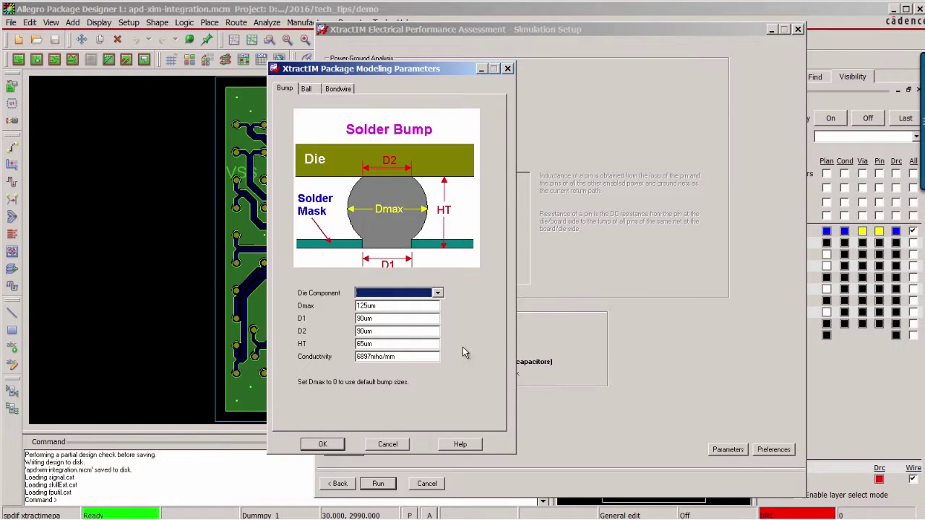
{"action": "left_click", "coordinate": [437, 293]}
{"action": "left_click", "coordinate": [403, 310]}
{"action": "left_click", "coordinate": [306, 88]}
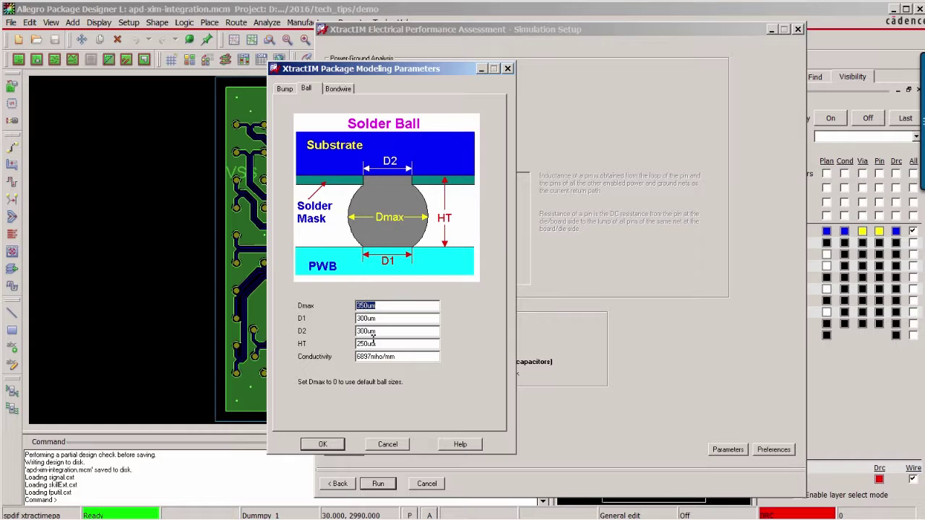
{"action": "left_click", "coordinate": [337, 88]}
{"action": "left_click", "coordinate": [323, 444]}
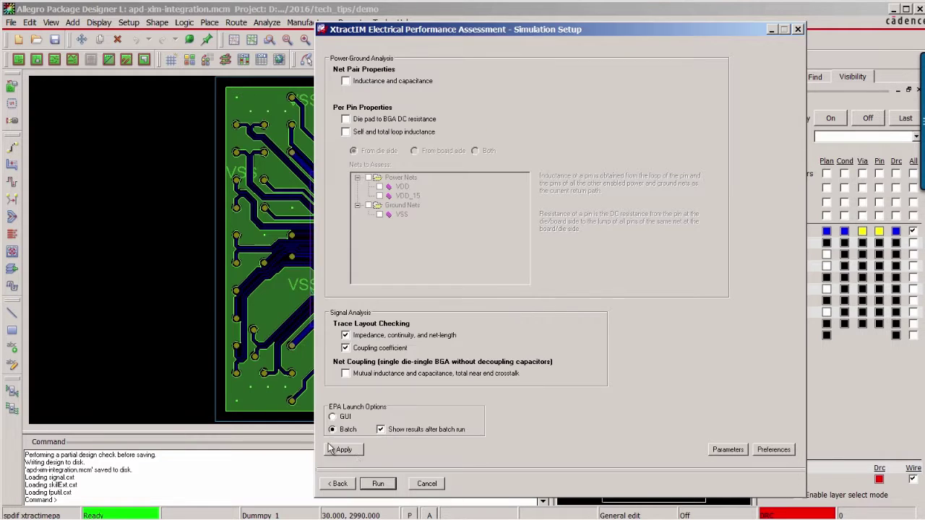
{"action": "left_click", "coordinate": [379, 484]}
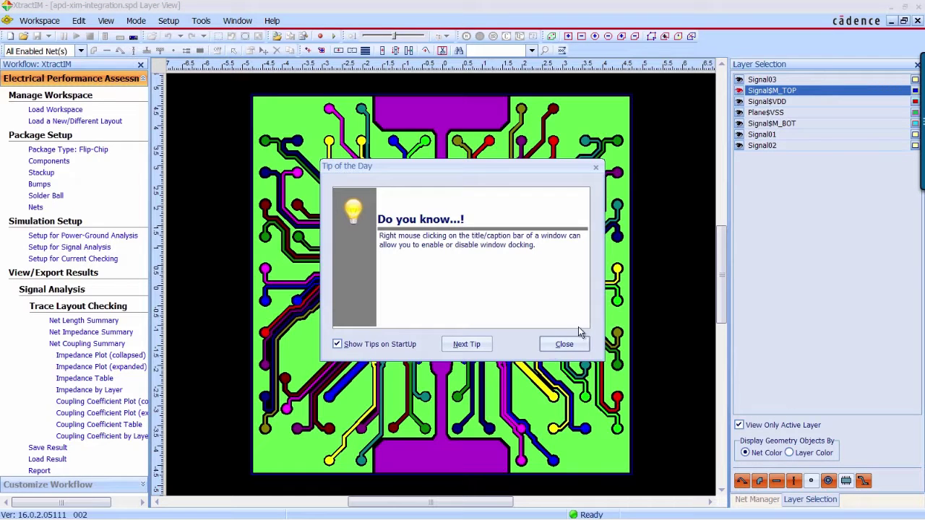
- Display the Impedance by Layer map (31.1 to 183 ohms) with the workflow panel hidden
{"action": "left_click", "coordinate": [563, 344]}
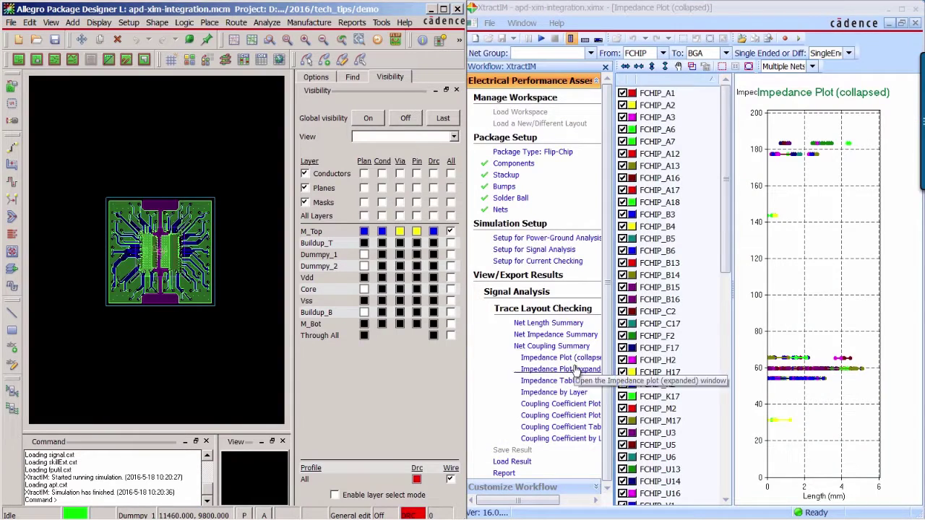
{"action": "left_click", "coordinate": [564, 392]}
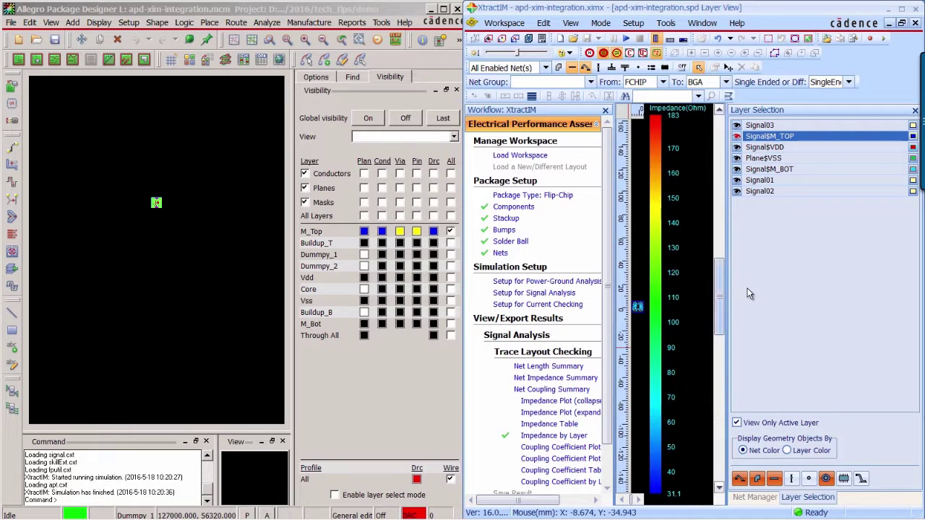
{"action": "left_click", "coordinate": [655, 39]}
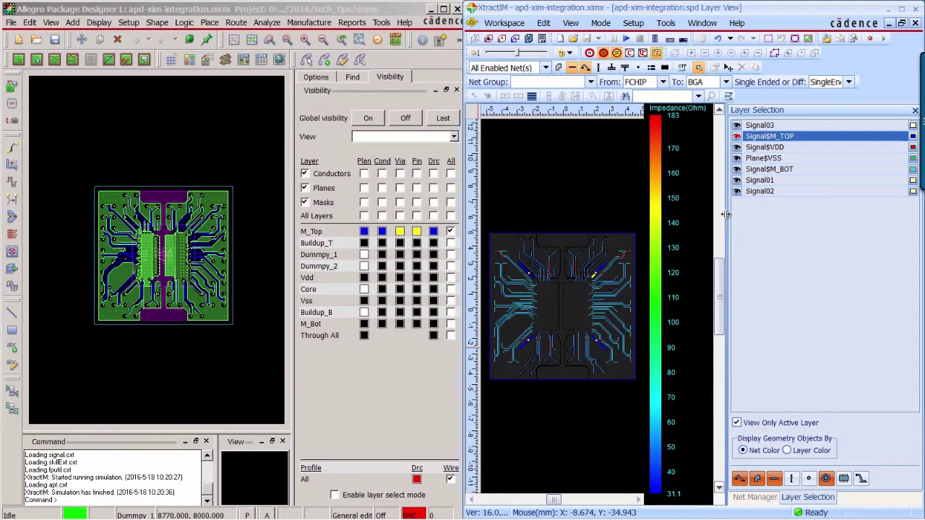
- Zoom in on the red high-impedance traces and show Vdd conductors in the Allegro view
{"action": "left_click_drag", "start_coordinate": [726, 223], "coordinate": [815, 228]}
{"action": "scroll", "coordinate": [688, 259], "scroll_direction": "up", "scroll_amount": 5}
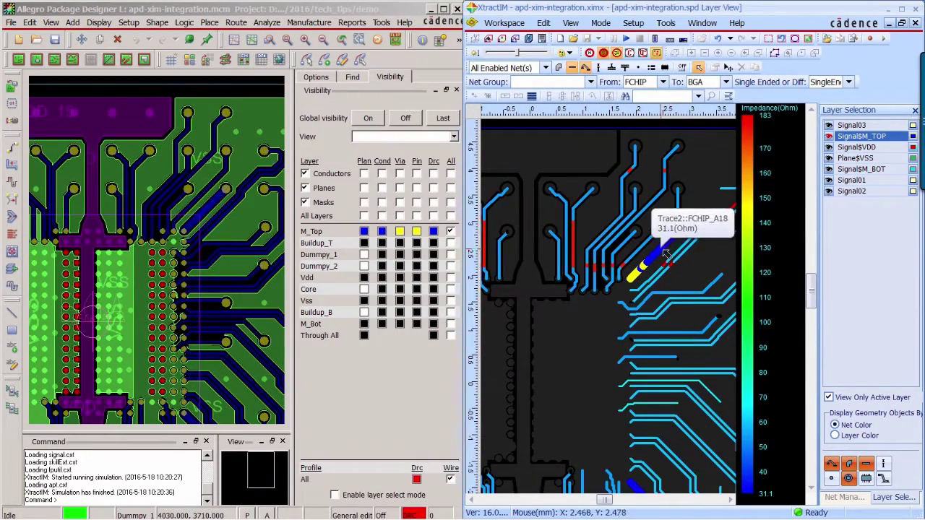
{"action": "mouse_move", "coordinate": [578, 246]}
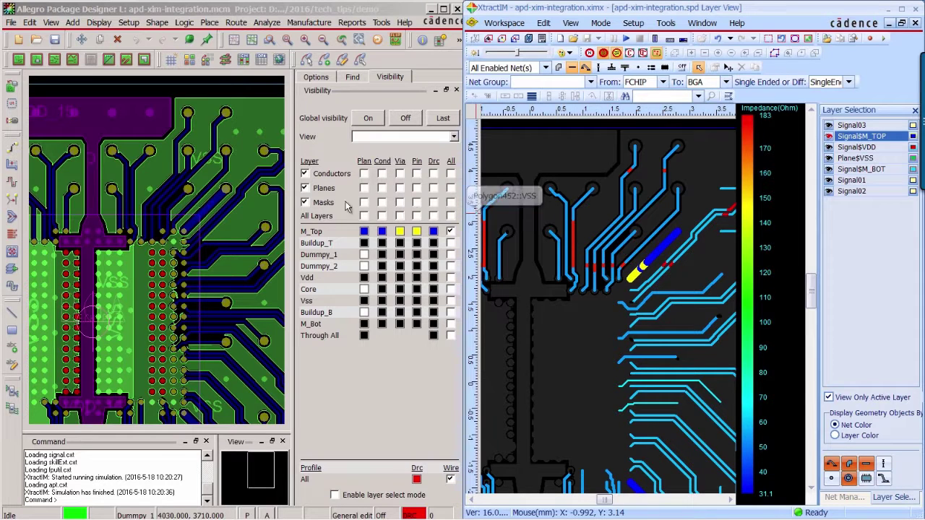
{"action": "left_click", "coordinate": [267, 94]}
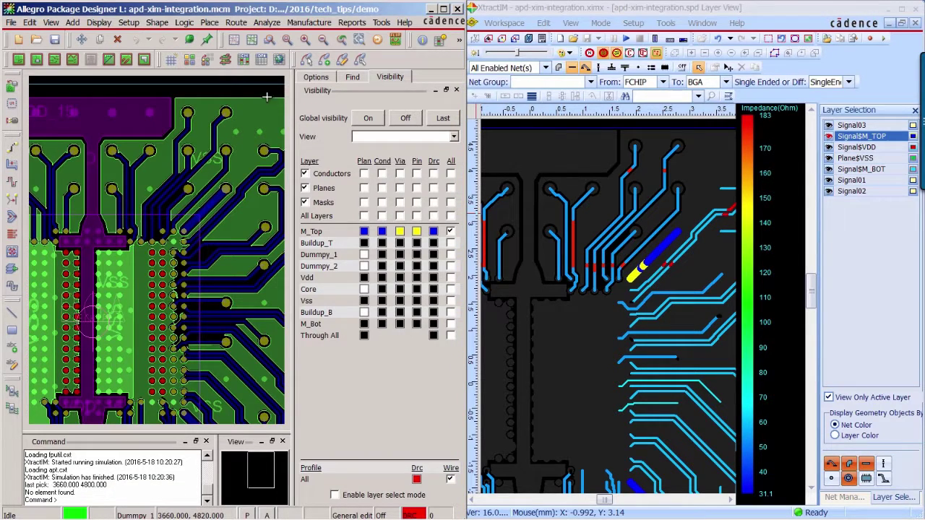
{"action": "left_click", "coordinate": [382, 277]}
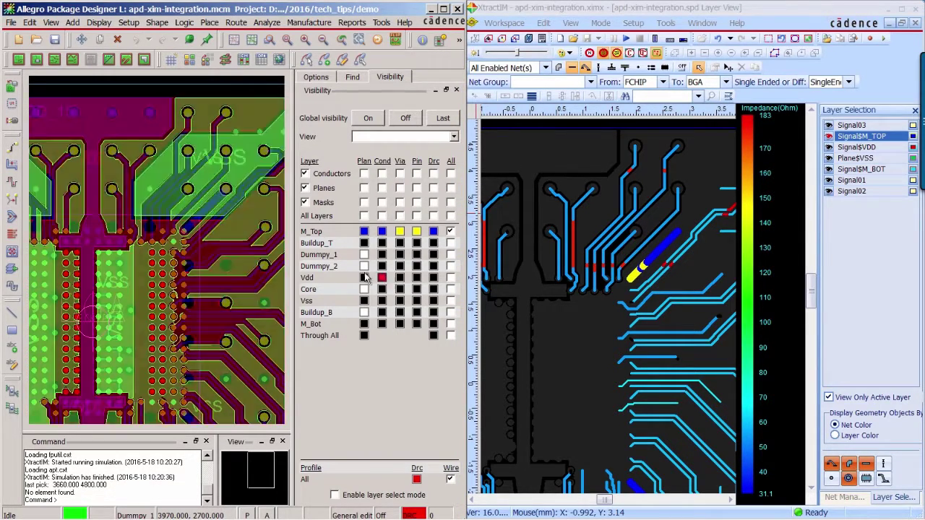
{"action": "scroll", "coordinate": [132, 190], "scroll_direction": "up", "scroll_amount": 2}
{"action": "scroll", "coordinate": [133, 190], "scroll_direction": "up", "scroll_amount": 2}
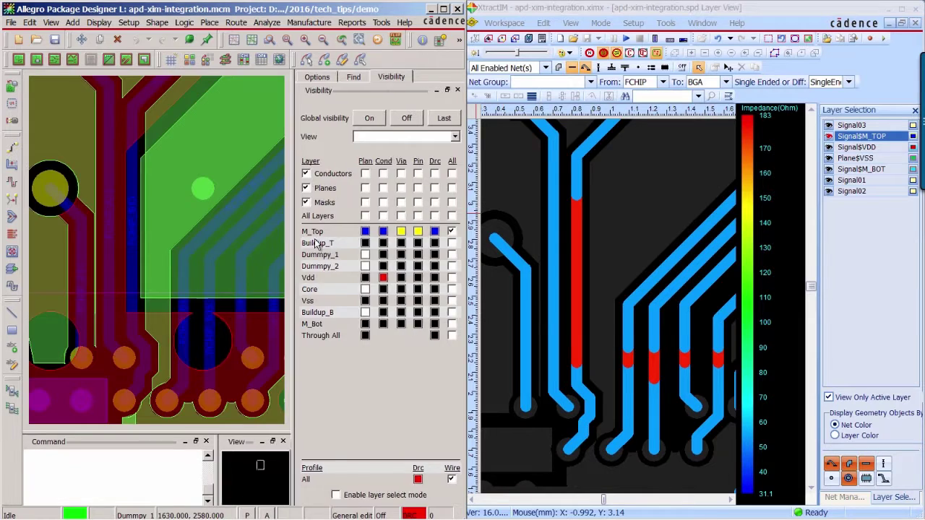
{"action": "left_click_drag", "start_coordinate": [291, 233], "coordinate": [332, 254]}
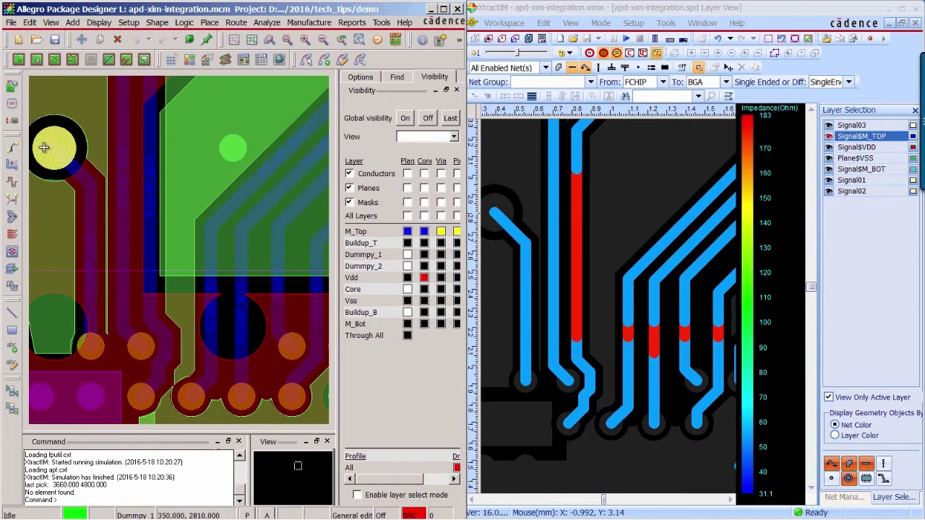
- Slide two M_Top traces leftward to new positions and finish the slide
{"action": "left_click", "coordinate": [11, 164]}
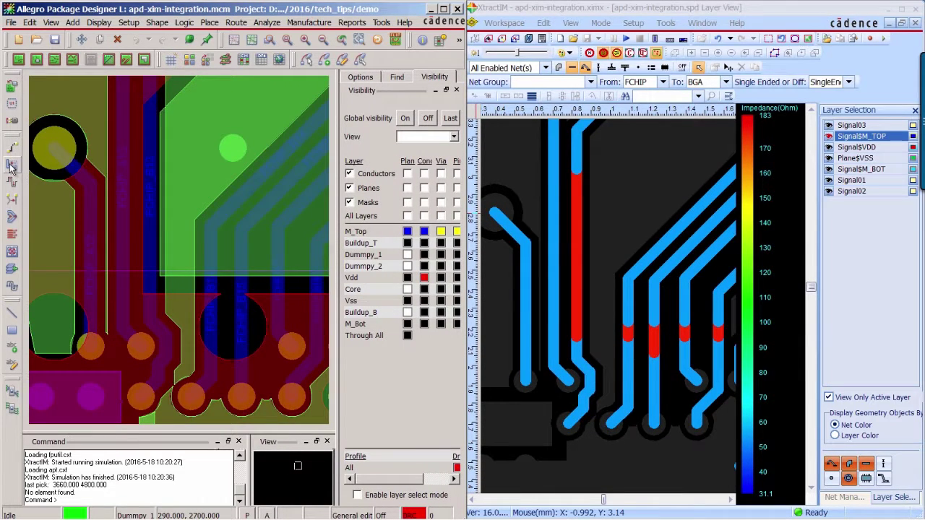
{"action": "left_click", "coordinate": [147, 230]}
{"action": "left_click", "coordinate": [128, 220]}
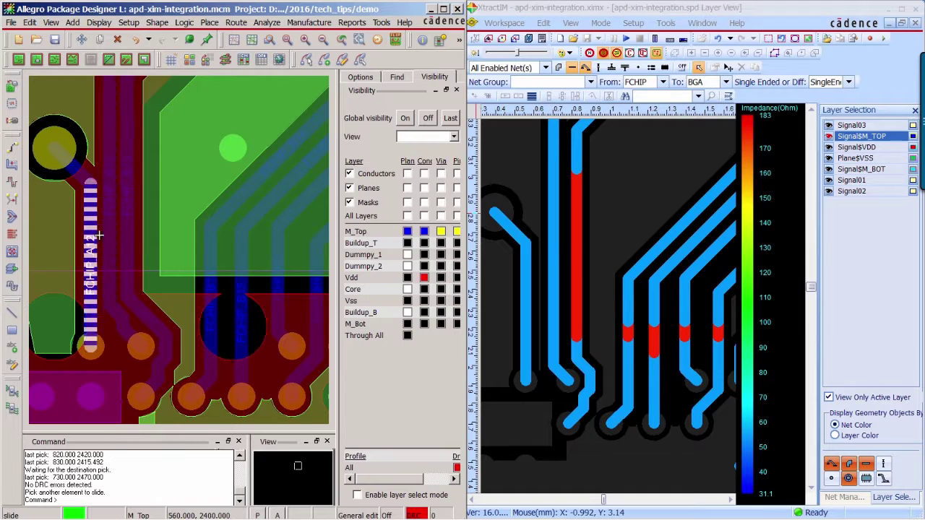
{"action": "left_click", "coordinate": [82, 230]}
{"action": "left_click", "coordinate": [110, 225]}
{"action": "left_click", "coordinate": [99, 214]}
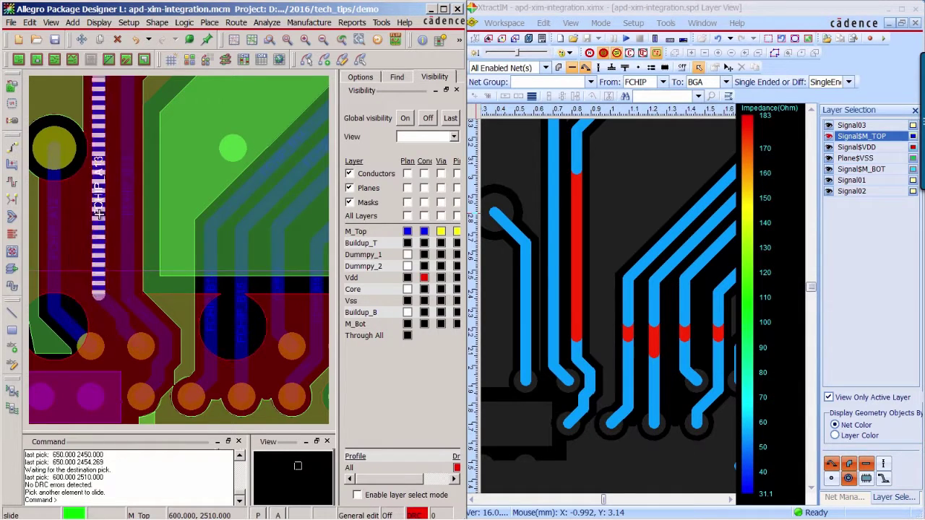
{"action": "right_click", "coordinate": [109, 207]}
{"action": "left_click", "coordinate": [132, 221]}
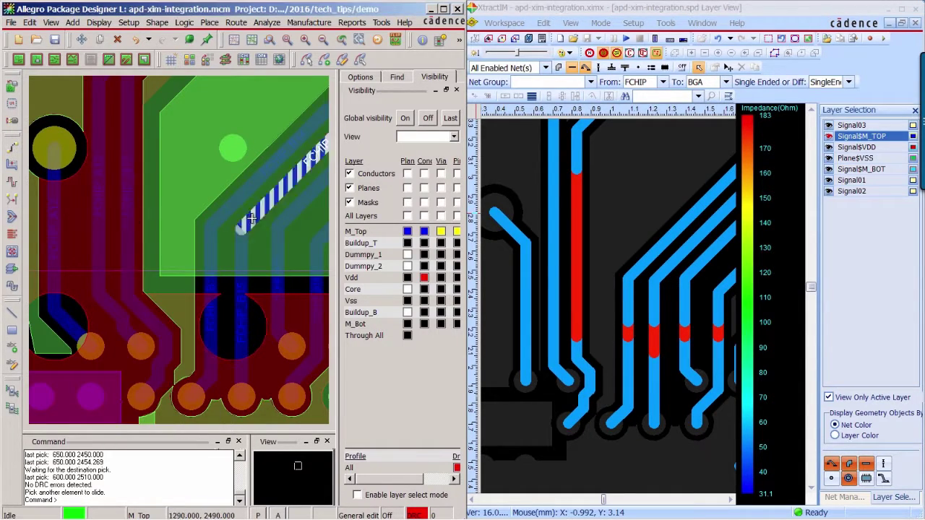
- Hide the Vdd plane layer in the Visibility tab
{"action": "scroll", "coordinate": [253, 217], "scroll_direction": "down", "scroll_amount": 3}
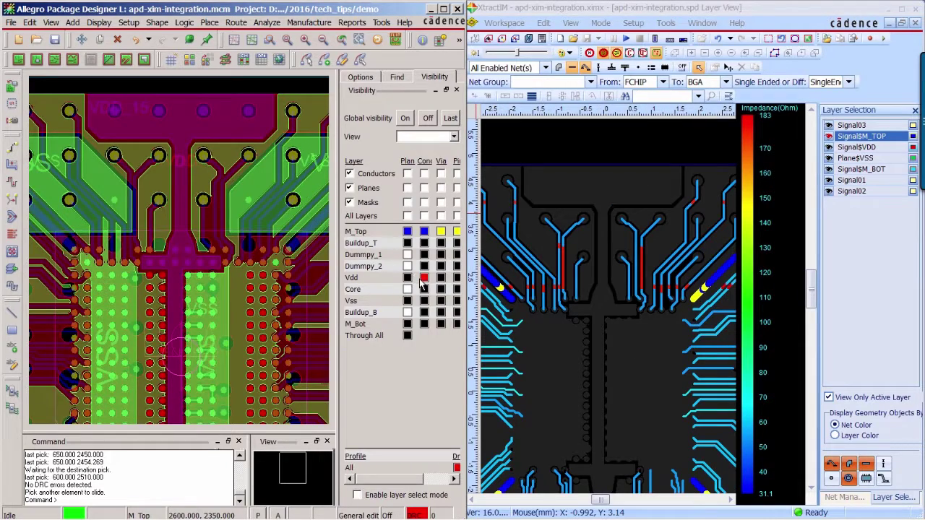
{"action": "left_click", "coordinate": [423, 277]}
{"action": "scroll", "coordinate": [309, 228], "scroll_direction": "up", "scroll_amount": 2}
- Start Edit > Change with the line width option set to 50
{"action": "left_click", "coordinate": [29, 23]}
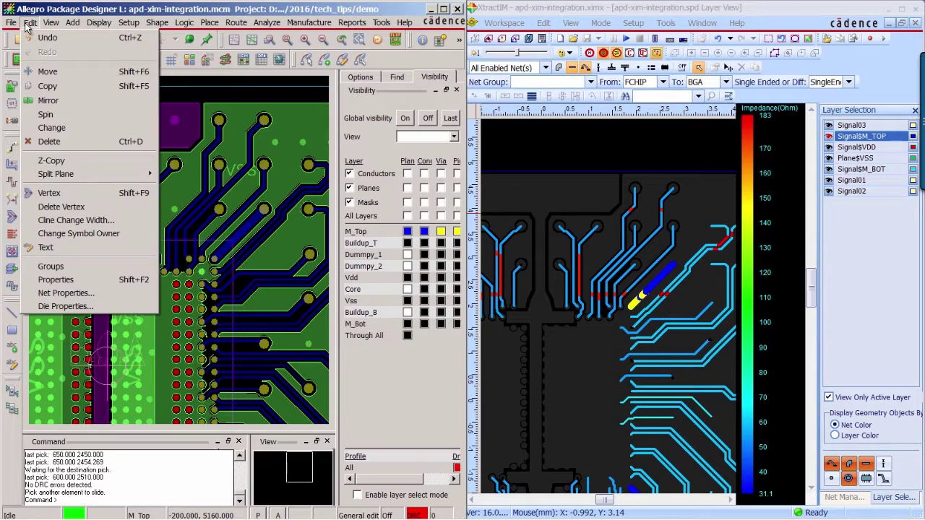
{"action": "left_click", "coordinate": [64, 127]}
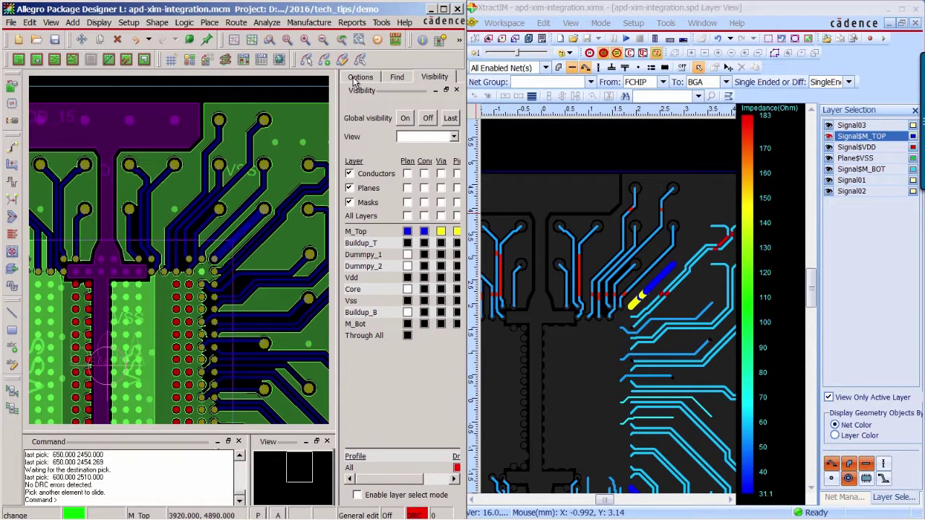
{"action": "left_click", "coordinate": [357, 79]}
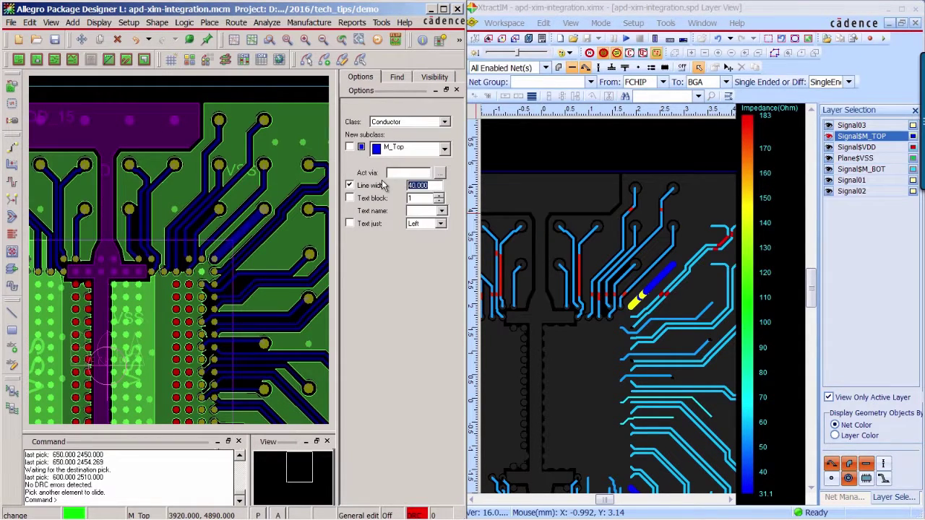
{"action": "type", "text": "50"}
{"action": "key", "text": "Return"}
- Widen three diagonal M_Top traces to 50, finish the change, and reopen XtractIM's workflow list
{"action": "left_click", "coordinate": [248, 230]}
{"action": "left_click", "coordinate": [248, 229]}
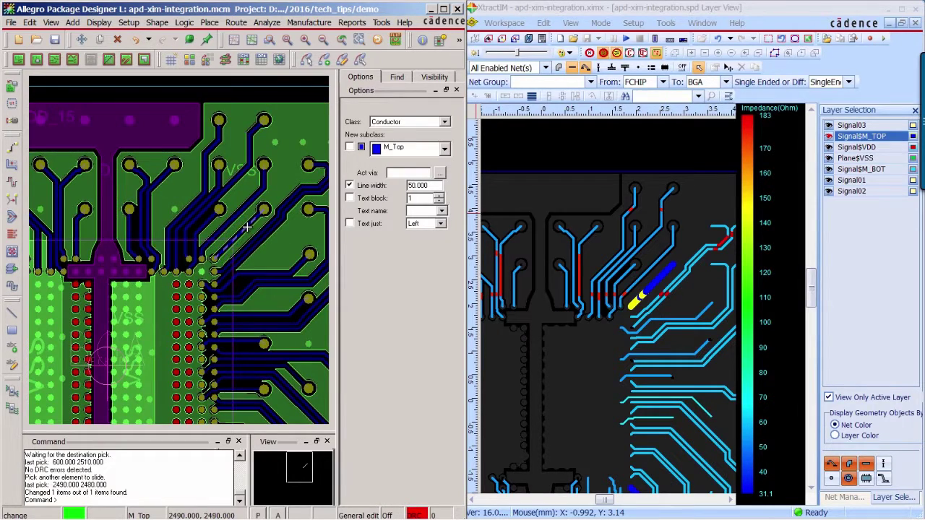
{"action": "key", "text": "F2"}
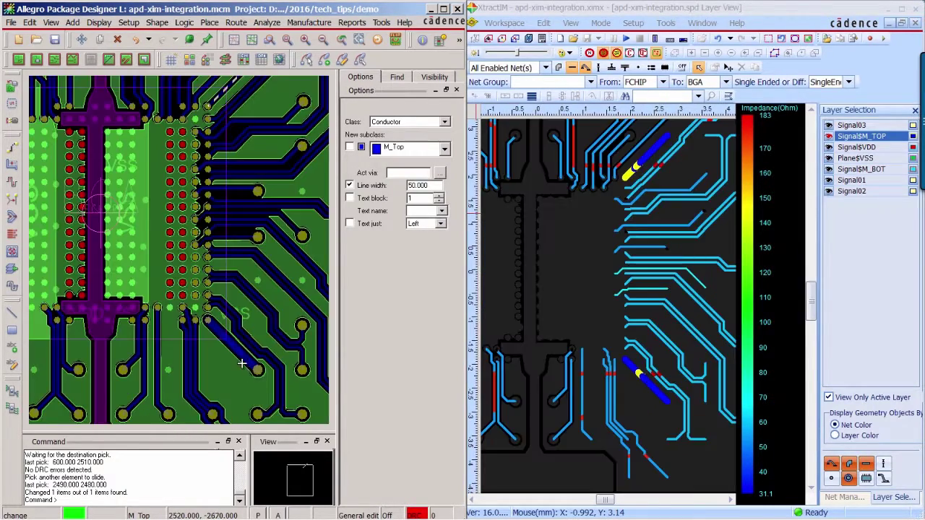
{"action": "left_click", "coordinate": [241, 362]}
{"action": "key", "text": "F2"}
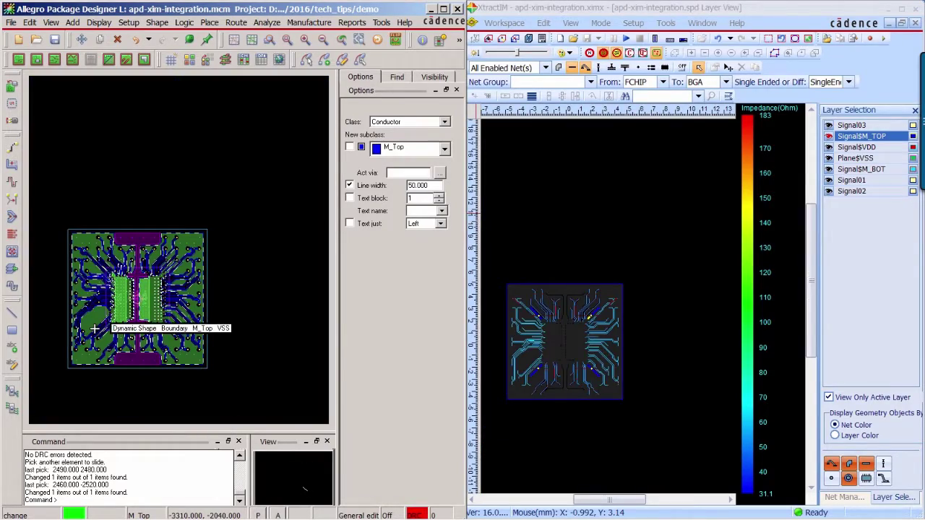
{"action": "scroll", "coordinate": [93, 328], "scroll_direction": "up", "scroll_amount": 3}
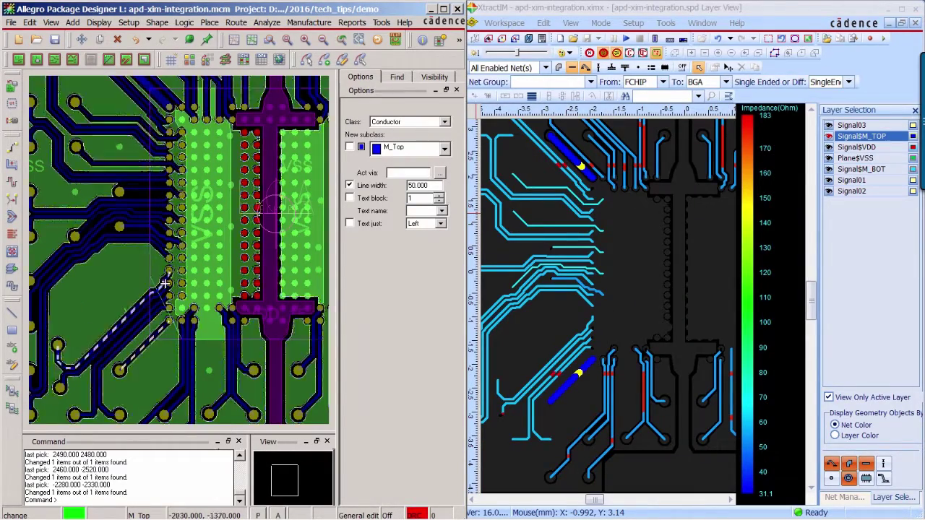
{"action": "scroll", "coordinate": [169, 120], "scroll_direction": "down", "scroll_amount": 2}
{"action": "scroll", "coordinate": [164, 97], "scroll_direction": "up", "scroll_amount": 2}
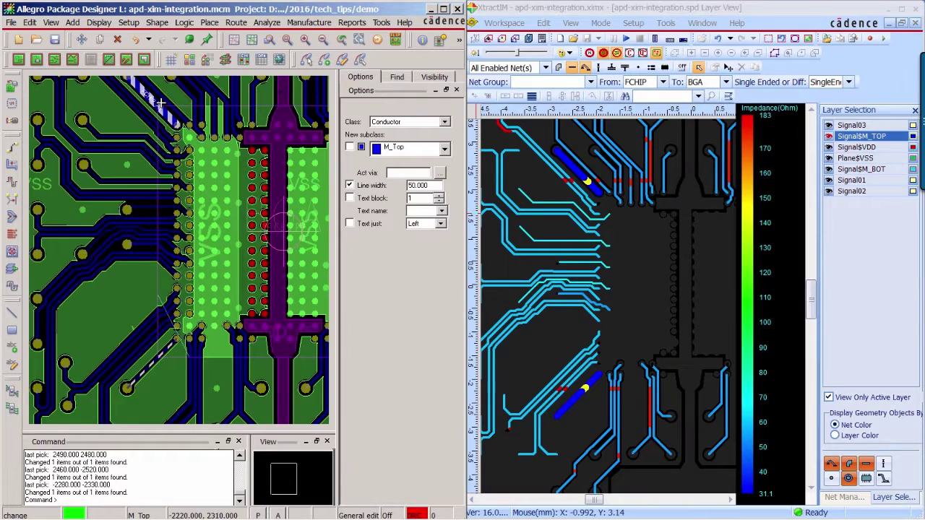
{"action": "left_click", "coordinate": [160, 105]}
{"action": "right_click", "coordinate": [170, 147]}
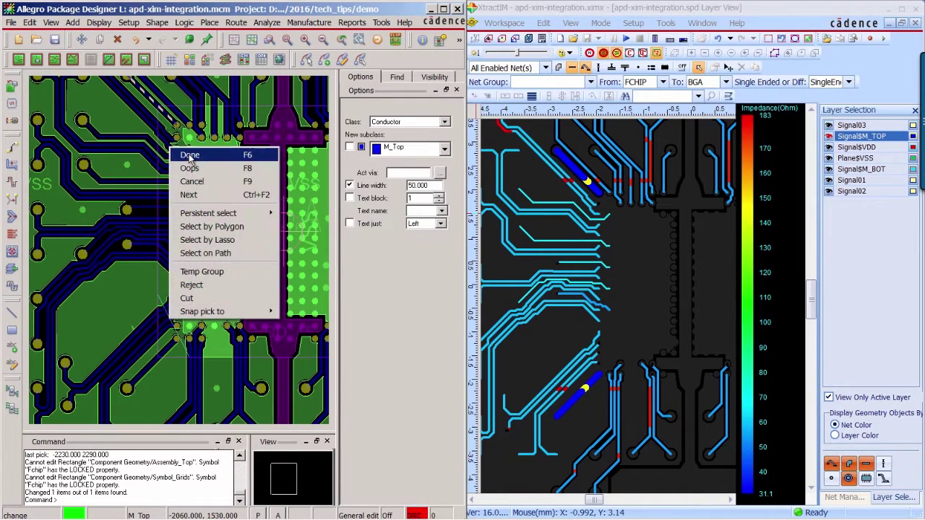
{"action": "left_click", "coordinate": [190, 155]}
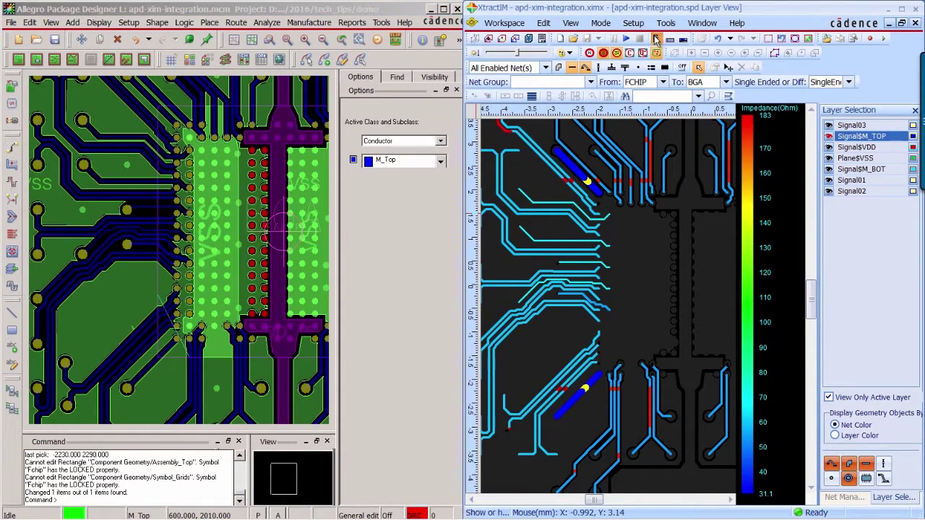
{"action": "left_click", "coordinate": [656, 40]}
{"action": "scroll", "coordinate": [613, 307], "scroll_direction": "down", "scroll_amount": 1}
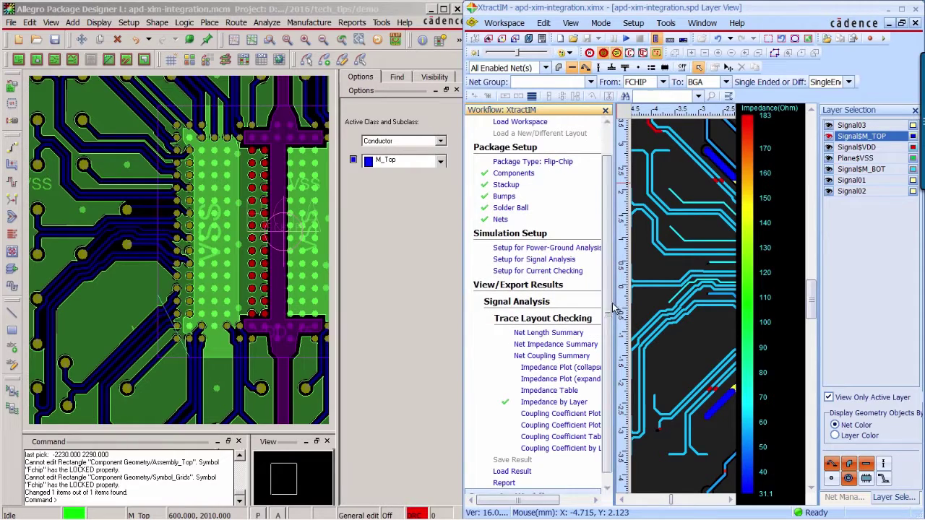
- Show the Coupling Coefficient by Layer plot in XtractIM
{"action": "left_click", "coordinate": [567, 449]}
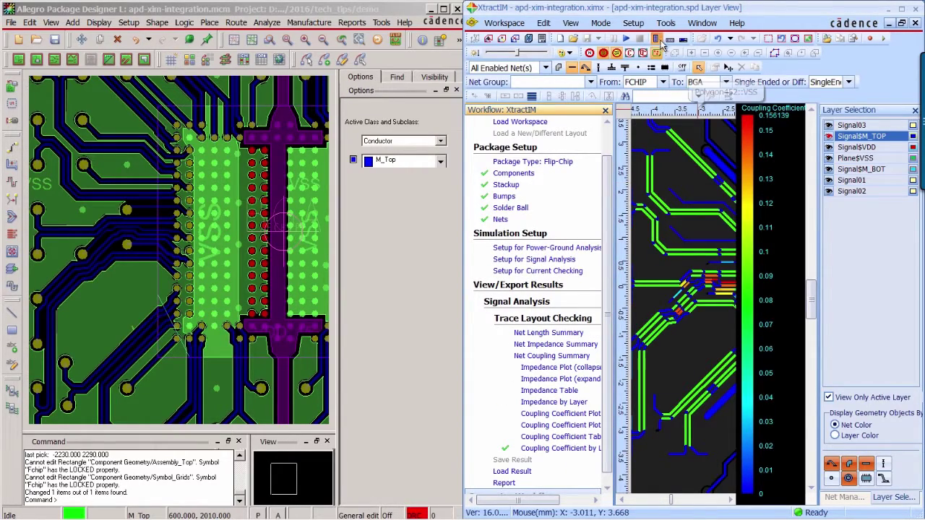
{"action": "scroll", "coordinate": [650, 296], "scroll_direction": "down", "scroll_amount": 5}
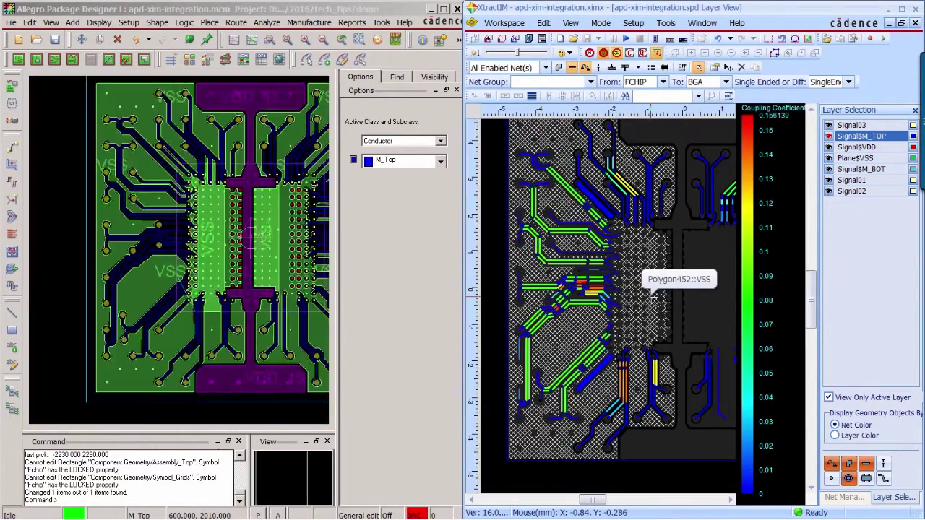
{"action": "scroll", "coordinate": [627, 284], "scroll_direction": "up", "scroll_amount": 4}
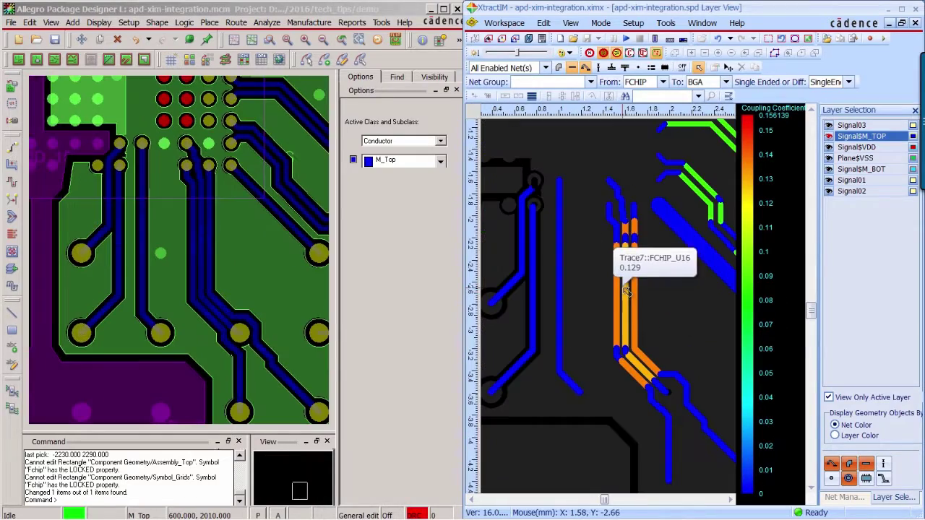
- Slide two straight and two diagonal coupled trace segments away from their neighbours
{"action": "left_click", "coordinate": [13, 166]}
{"action": "left_click", "coordinate": [212, 241]}
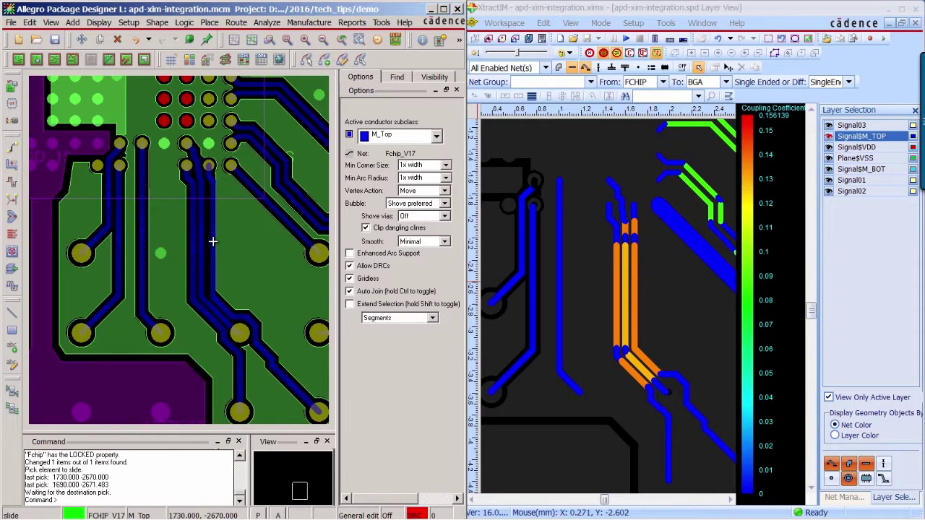
{"action": "left_click", "coordinate": [225, 241]}
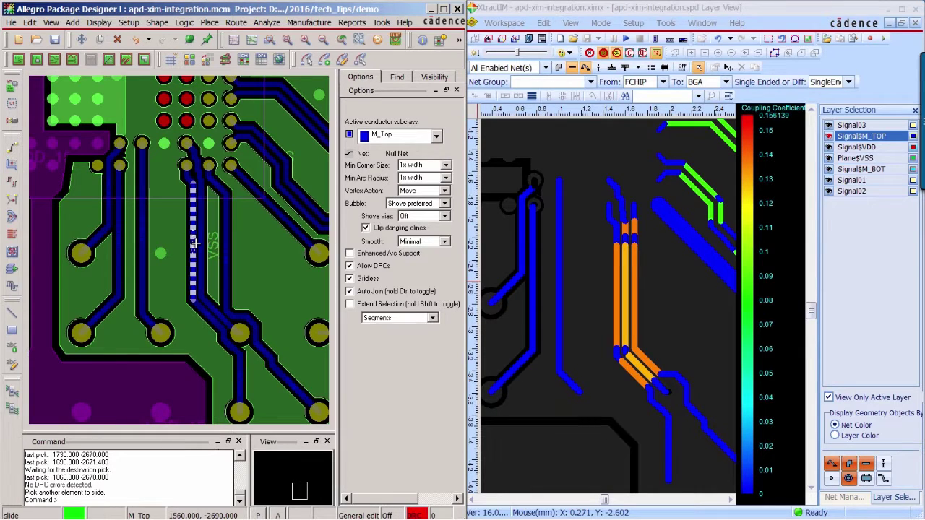
{"action": "left_click", "coordinate": [193, 241]}
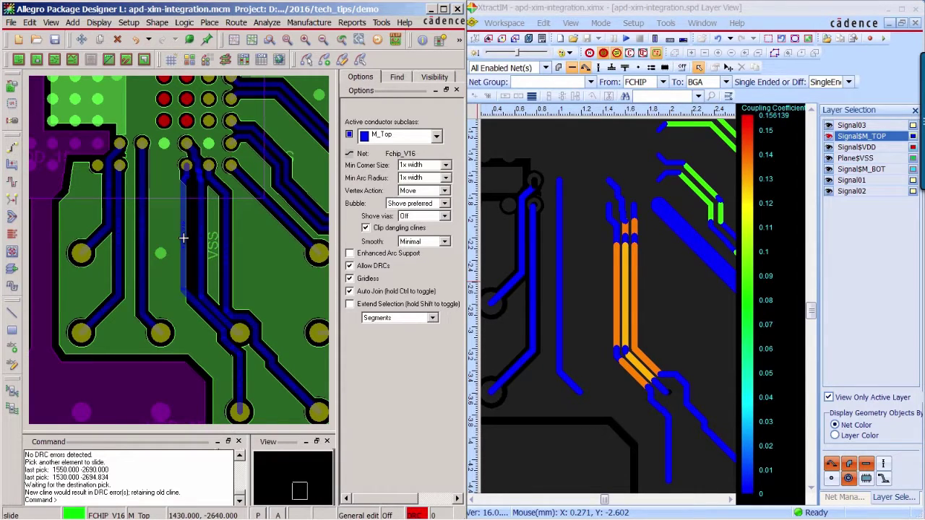
{"action": "left_click", "coordinate": [184, 238]}
{"action": "left_click", "coordinate": [207, 319]}
{"action": "left_click", "coordinate": [207, 323]}
{"action": "left_click", "coordinate": [235, 315]}
{"action": "left_click", "coordinate": [237, 311]}
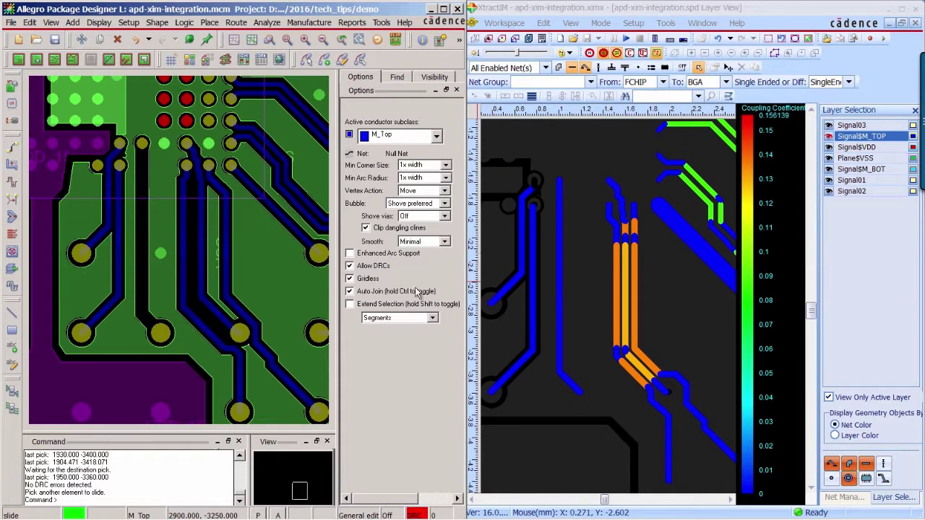
- Slide Fchip_V2 further left and Fchip_V3 further right, then finish the slide
{"action": "left_click", "coordinate": [621, 170]}
{"action": "scroll", "coordinate": [621, 170], "scroll_direction": "down", "scroll_amount": 3}
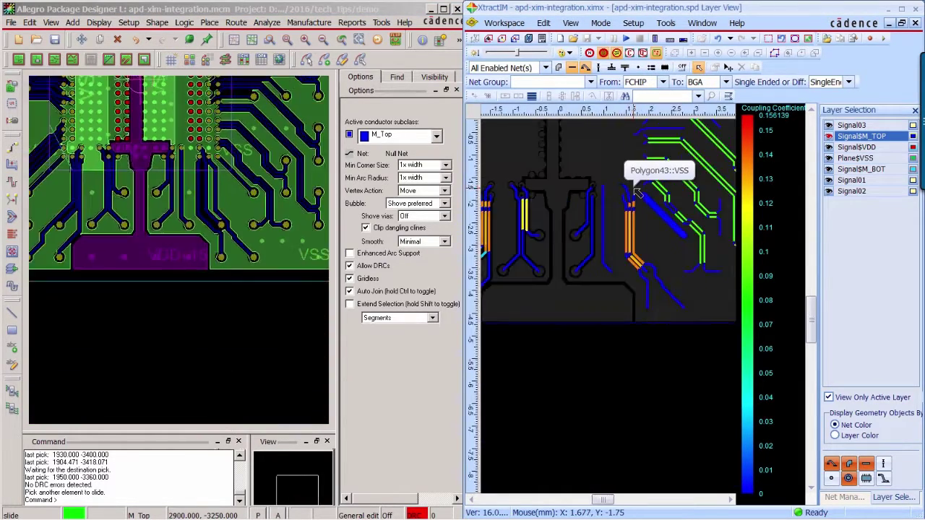
{"action": "scroll", "coordinate": [514, 211], "scroll_direction": "up", "scroll_amount": 5}
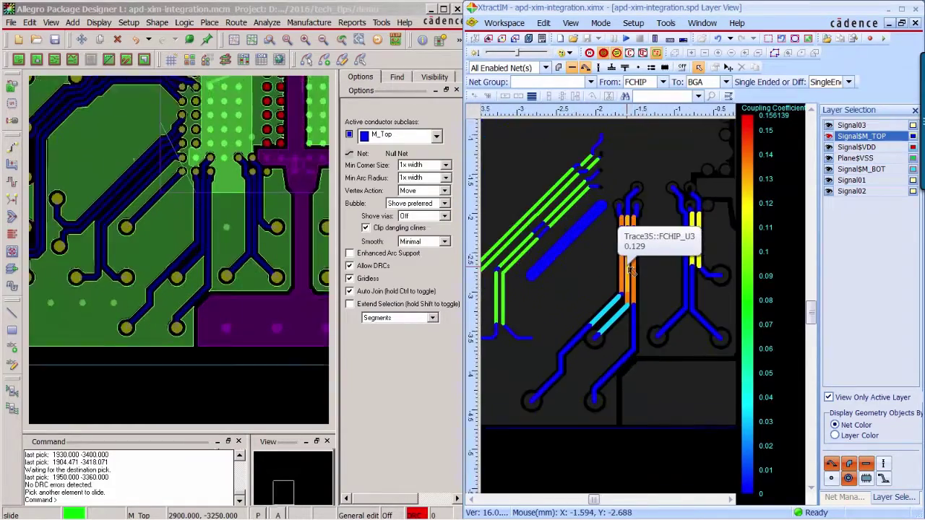
{"action": "scroll", "coordinate": [630, 271], "scroll_direction": "up", "scroll_amount": 2}
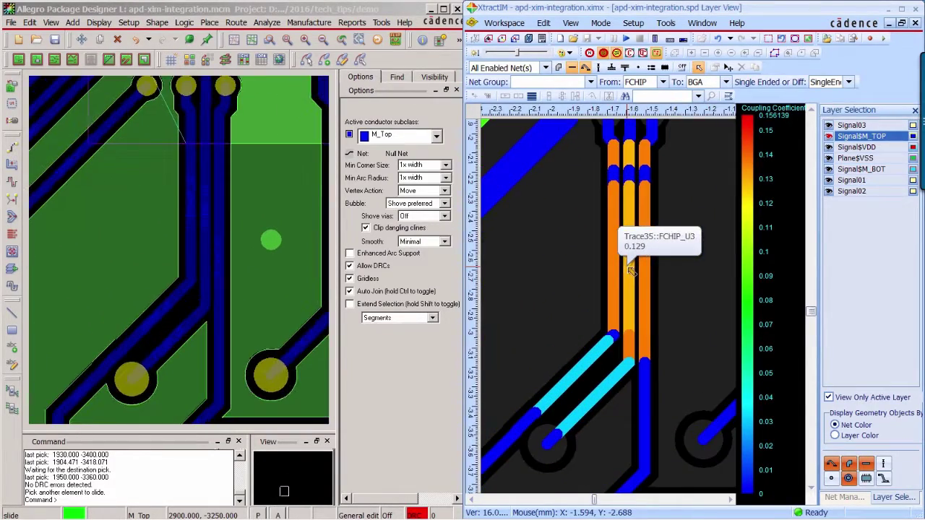
{"action": "left_click", "coordinate": [188, 227]}
{"action": "left_click", "coordinate": [160, 226]}
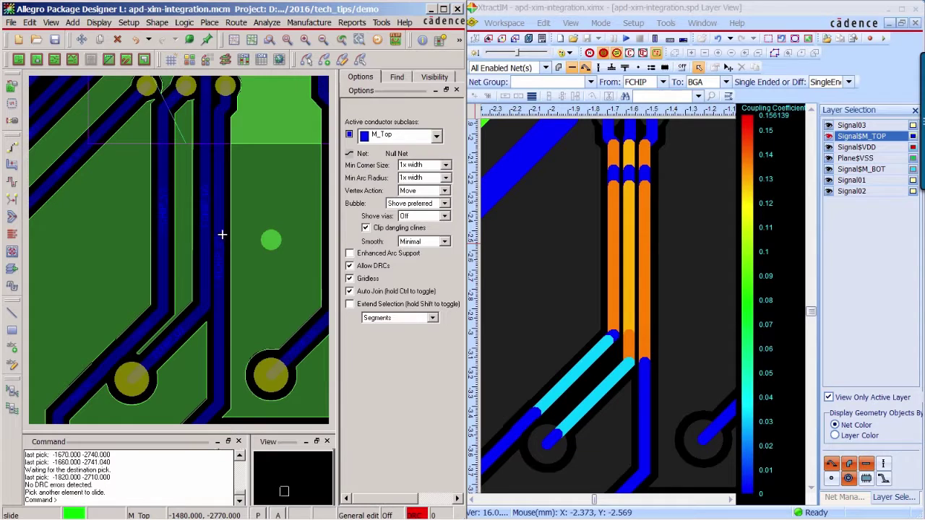
{"action": "left_click", "coordinate": [221, 234]}
{"action": "left_click", "coordinate": [229, 228]}
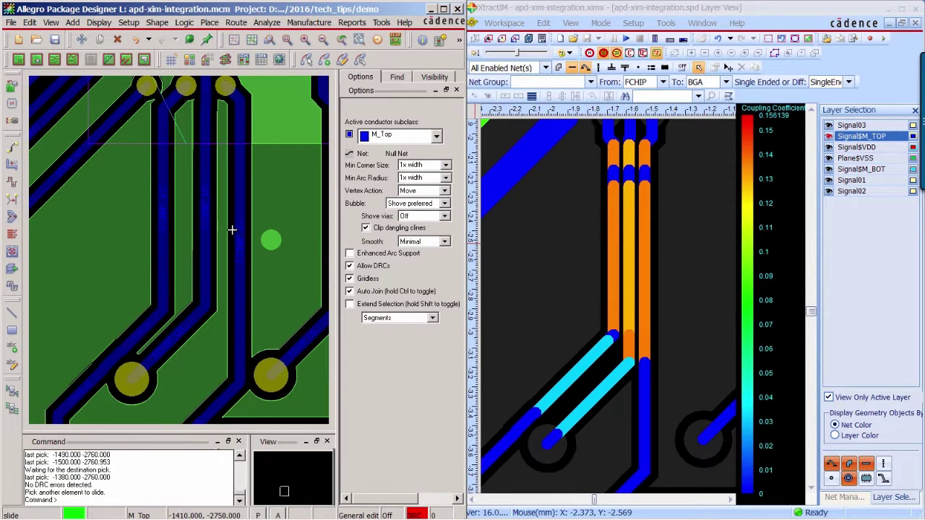
{"action": "right_click", "coordinate": [224, 224]}
{"action": "left_click", "coordinate": [242, 229]}
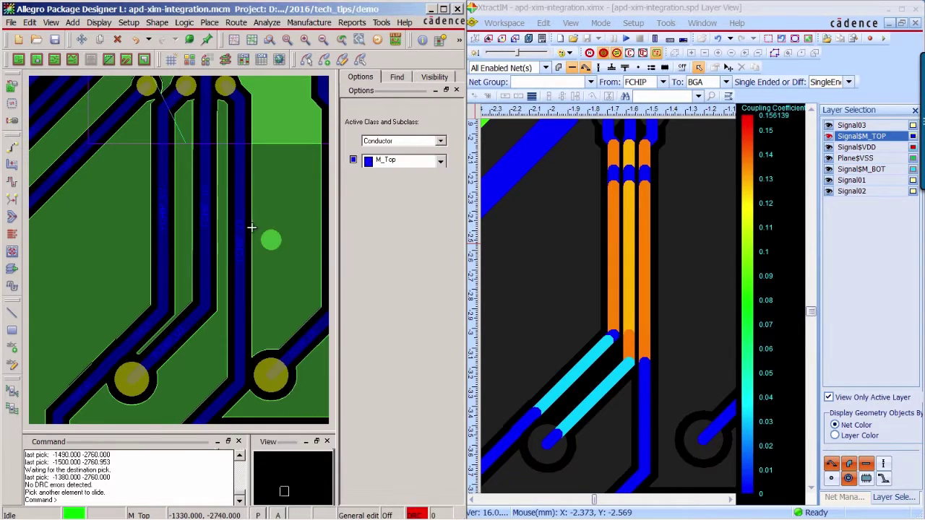
{"action": "left_click", "coordinate": [780, 6]}
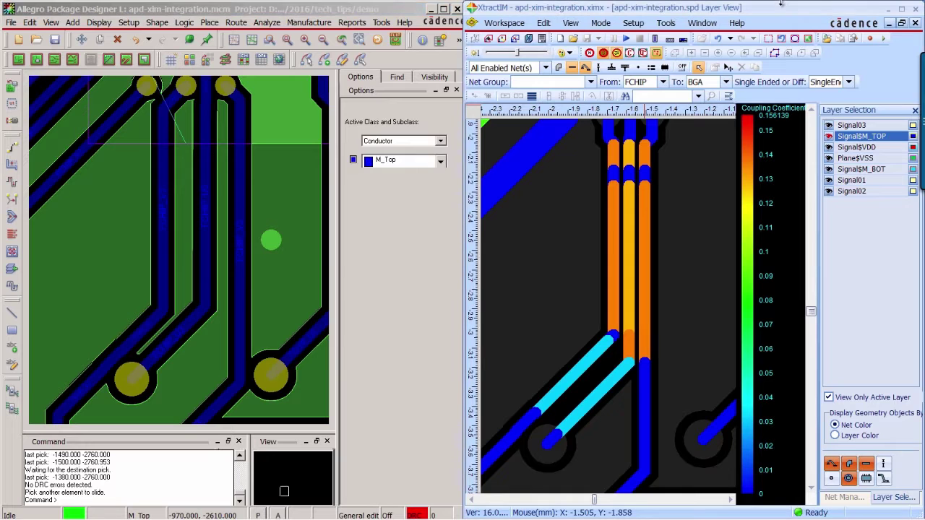
- Close XtractIM without saving and zoom out to the whole package
{"action": "left_click", "coordinate": [914, 10]}
{"action": "left_click", "coordinate": [701, 295]}
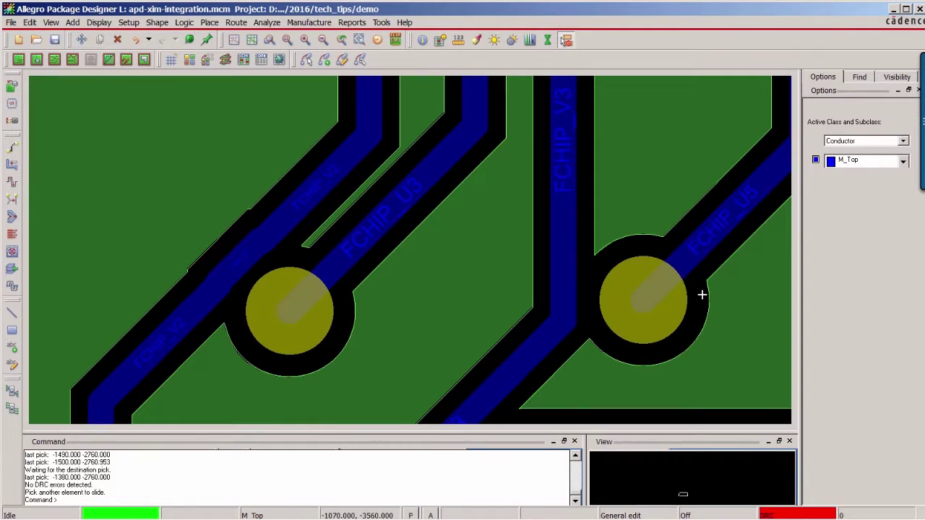
{"action": "left_click", "coordinate": [287, 41]}
- Save the design as apd-xim-integration-v1.mcm, replacing the existing file
{"action": "left_click", "coordinate": [11, 23]}
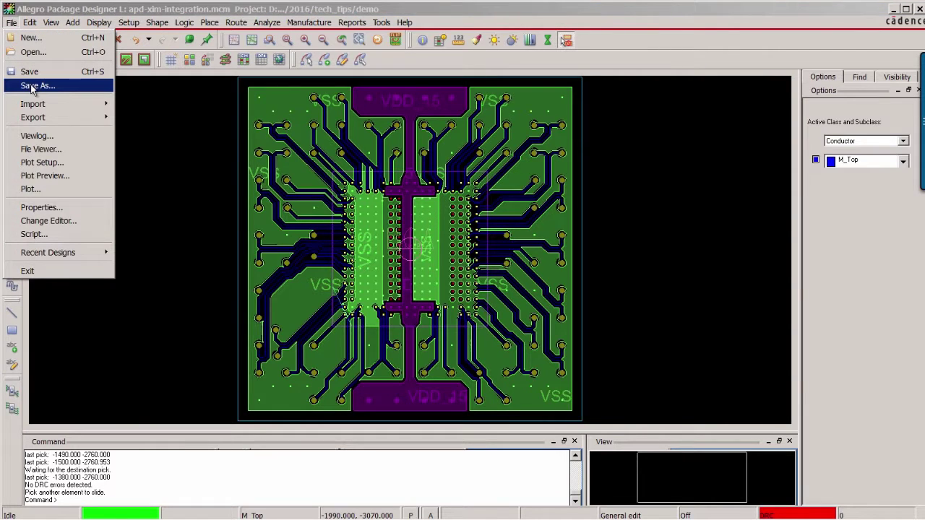
{"action": "left_click", "coordinate": [21, 83]}
{"action": "left_click", "coordinate": [187, 164]}
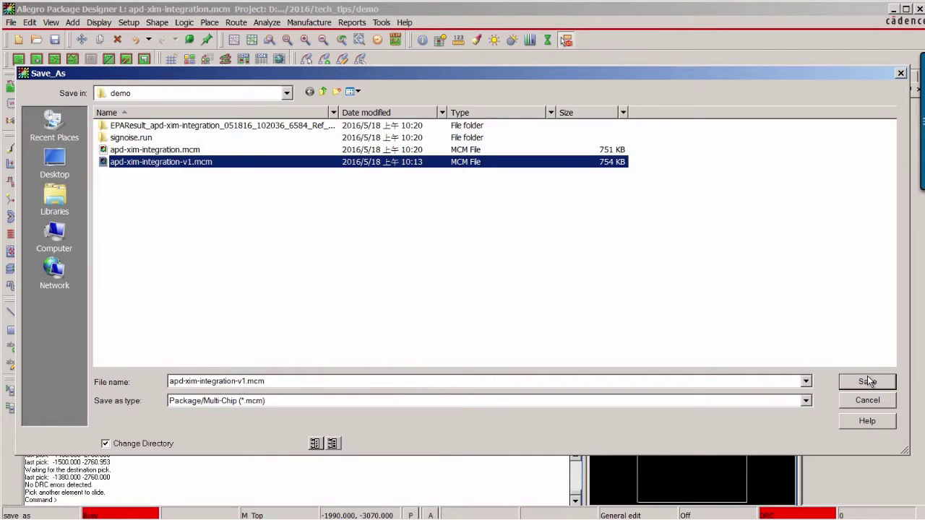
{"action": "left_click", "coordinate": [868, 382]}
{"action": "left_click", "coordinate": [508, 287]}
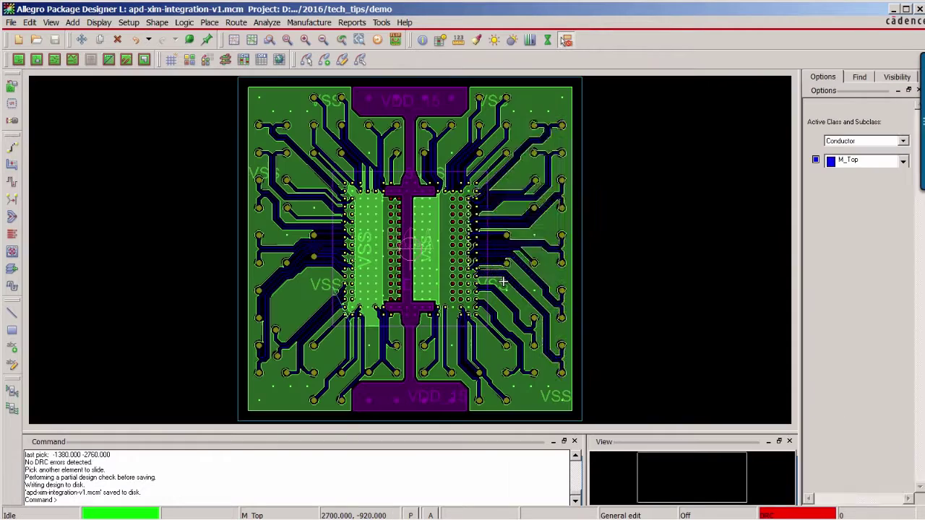
- Re-run the XtractIM Electrical Performance Assessment on the entire v1 design with trace layout checks
{"action": "left_click", "coordinate": [266, 23]}
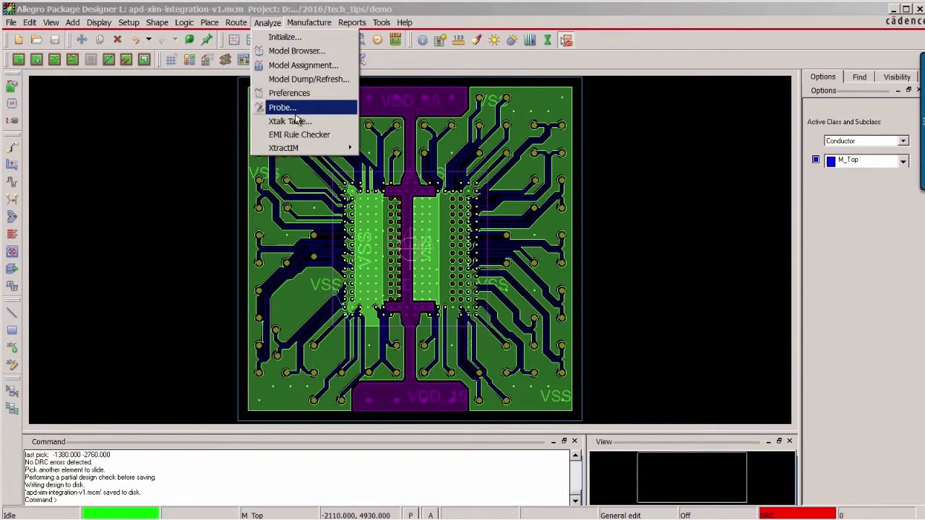
{"action": "mouse_move", "coordinate": [313, 149]}
{"action": "left_click", "coordinate": [372, 152]}
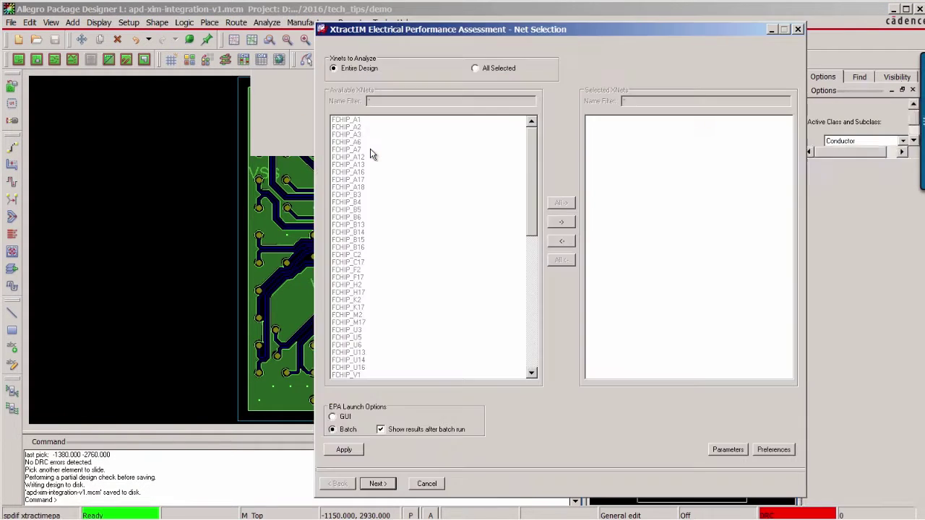
{"action": "left_click", "coordinate": [377, 484]}
{"action": "left_click", "coordinate": [377, 484]}
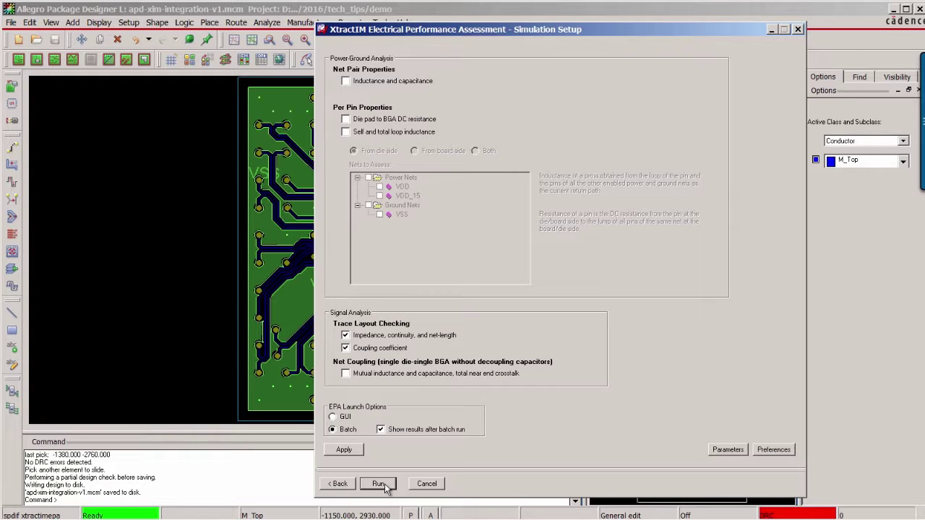
{"action": "left_click", "coordinate": [382, 486]}
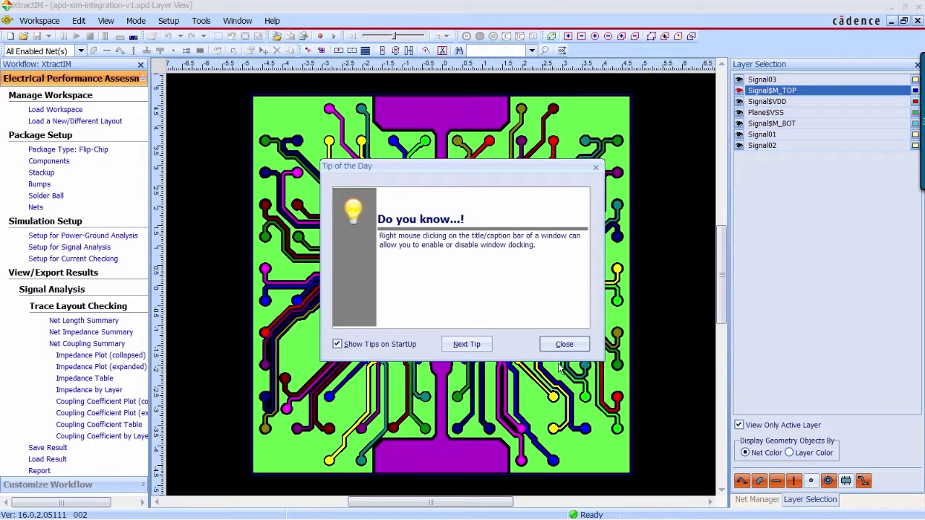
- Review the Impedance and Coupling Coefficient by Layer maps, then close XtractIM without saving
{"action": "left_click", "coordinate": [564, 352]}
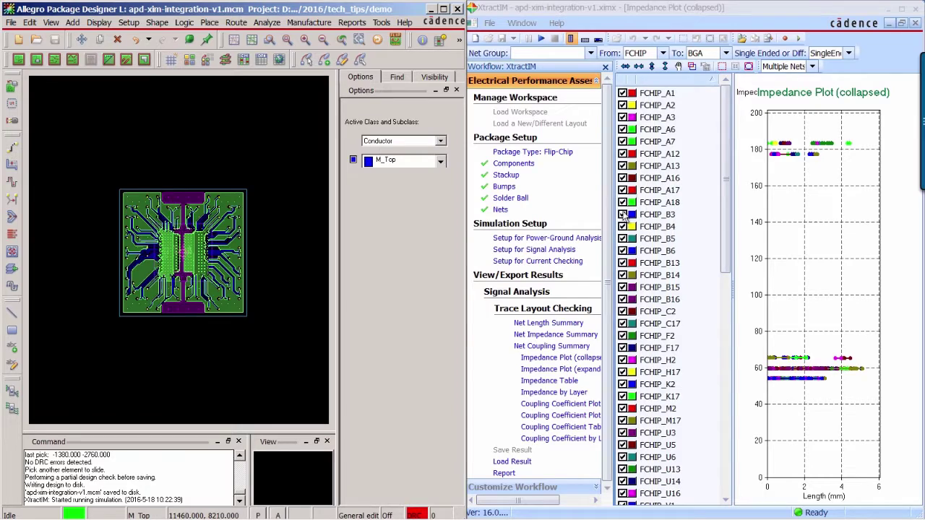
{"action": "left_click", "coordinate": [553, 393]}
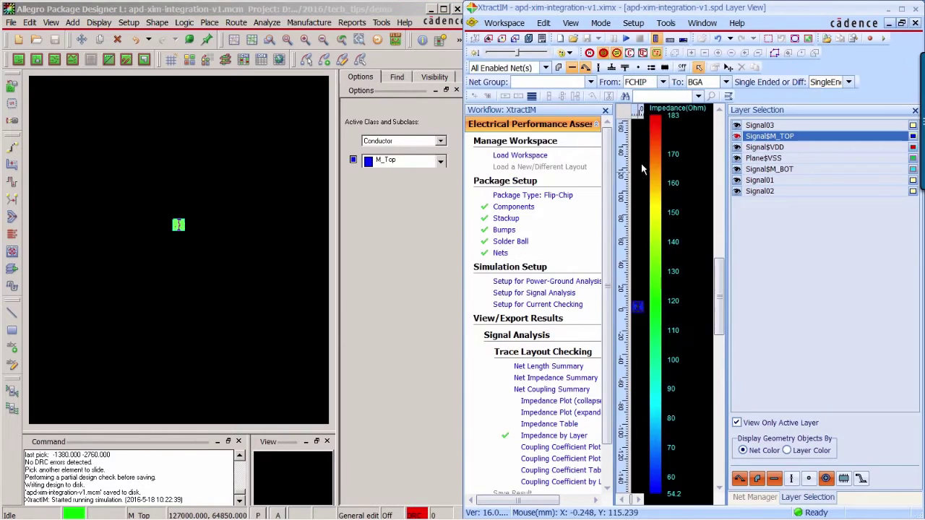
{"action": "left_click", "coordinate": [656, 38]}
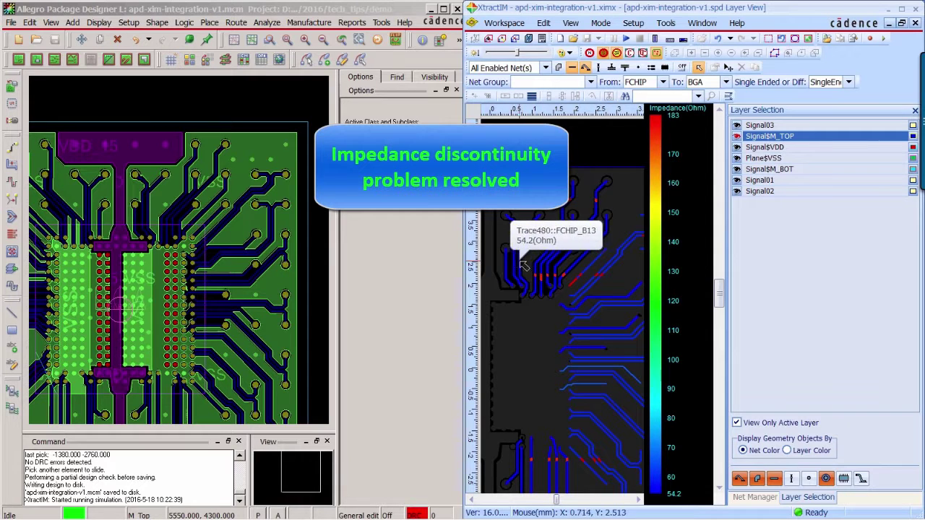
{"action": "left_click", "coordinate": [656, 38]}
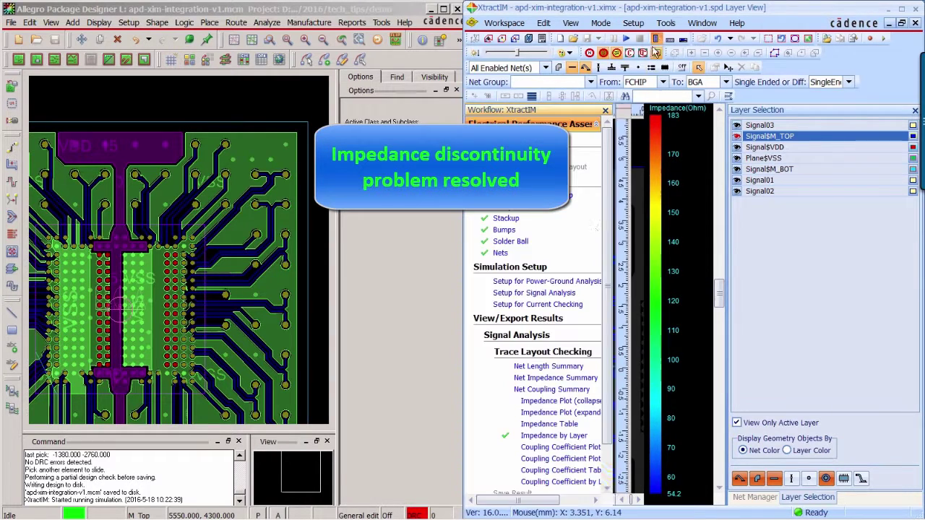
{"action": "left_click", "coordinate": [549, 482]}
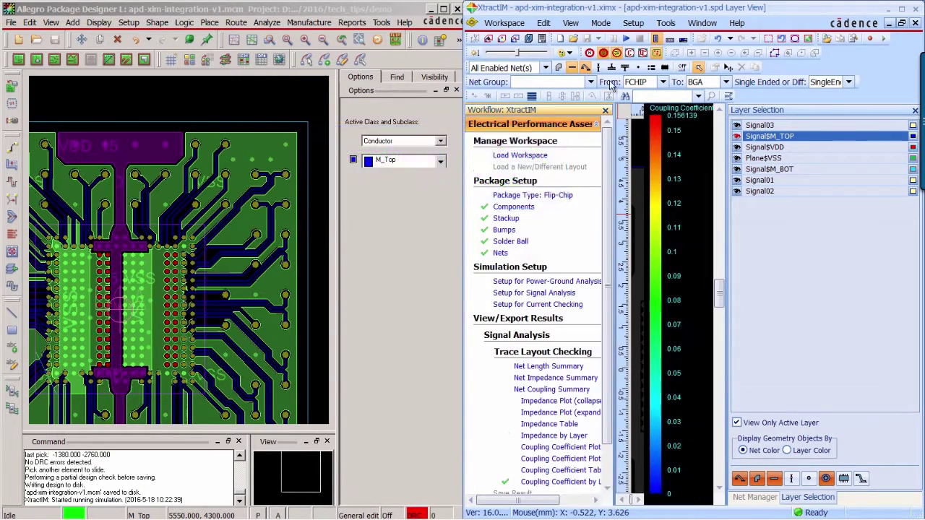
{"action": "left_click", "coordinate": [658, 38]}
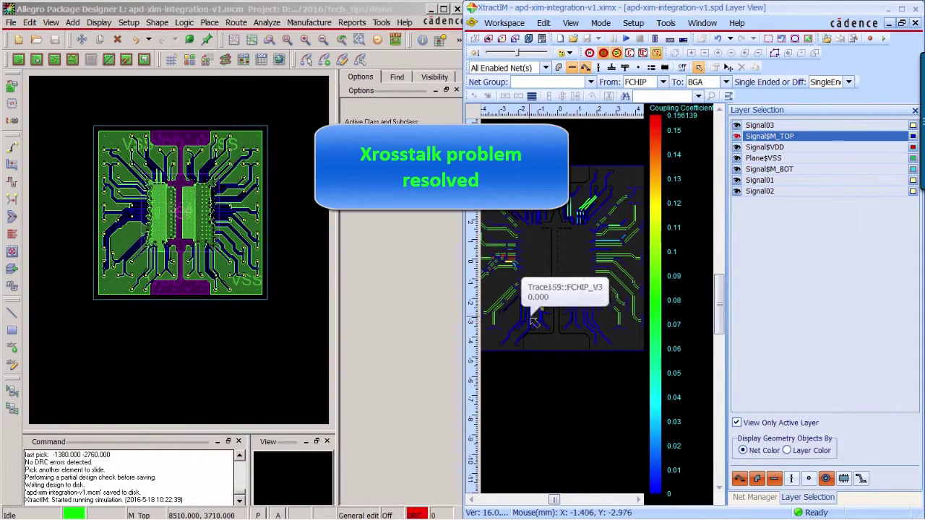
{"action": "left_click", "coordinate": [917, 9]}
{"action": "left_click", "coordinate": [715, 295]}
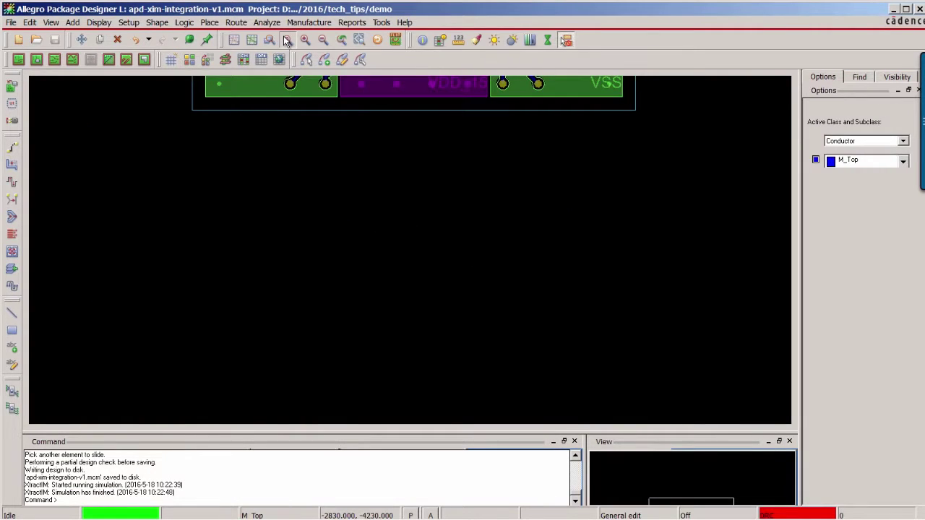
- Run an XtractIM package model extraction of the fitted design at 500 MHz
{"action": "left_click", "coordinate": [286, 41]}
{"action": "left_click", "coordinate": [590, 107]}
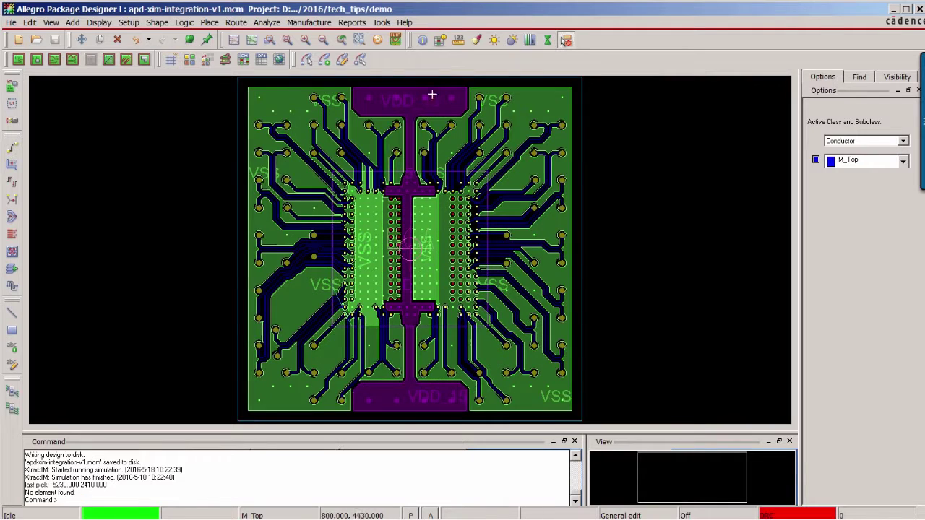
{"action": "left_click", "coordinate": [277, 23]}
{"action": "mouse_move", "coordinate": [278, 146]}
{"action": "left_click", "coordinate": [393, 163]}
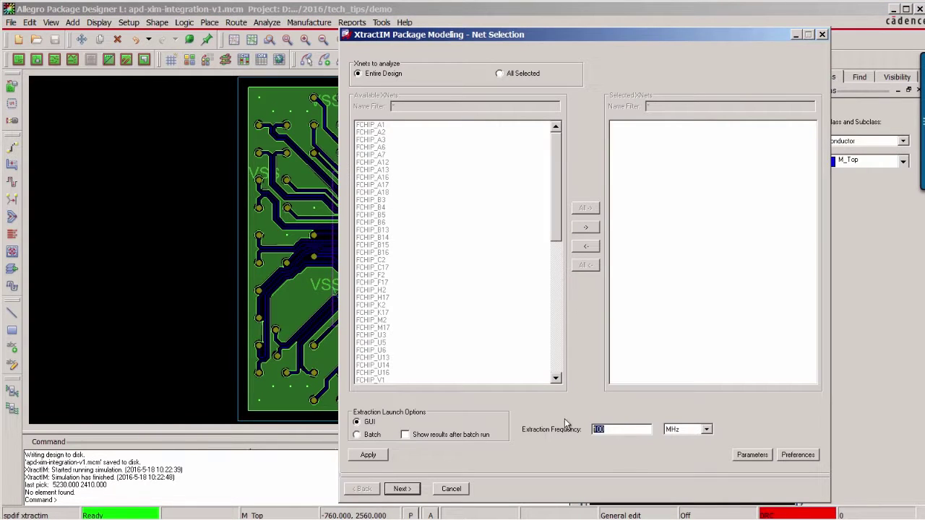
{"action": "type", "text": "500"}
{"action": "left_click", "coordinate": [402, 489]}
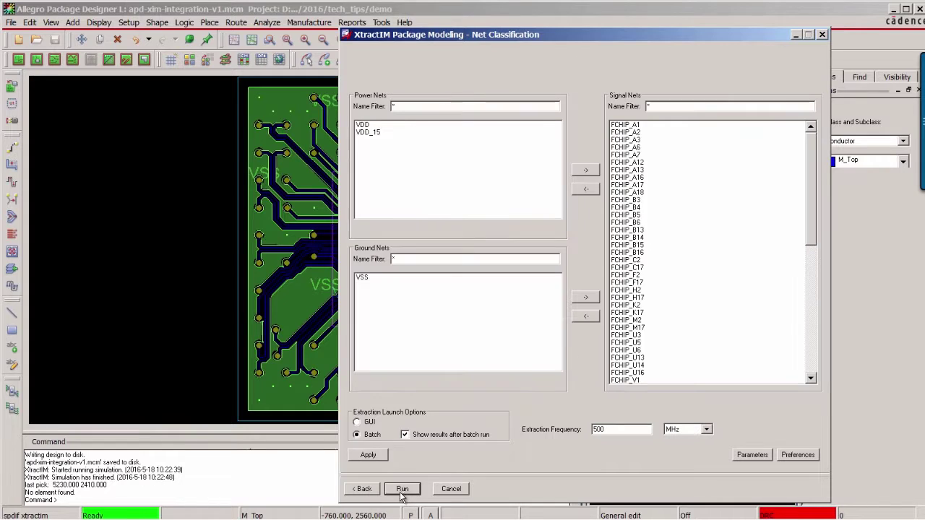
{"action": "left_click", "coordinate": [402, 489]}
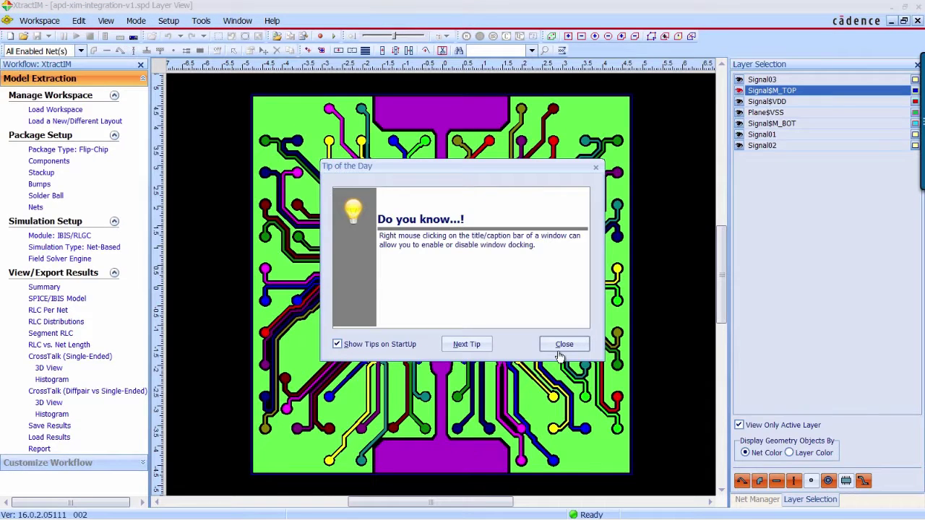
- Chart the self-term inductance, then capacitance, in XtractIM with the Workflow panel hidden
{"action": "left_click", "coordinate": [564, 344]}
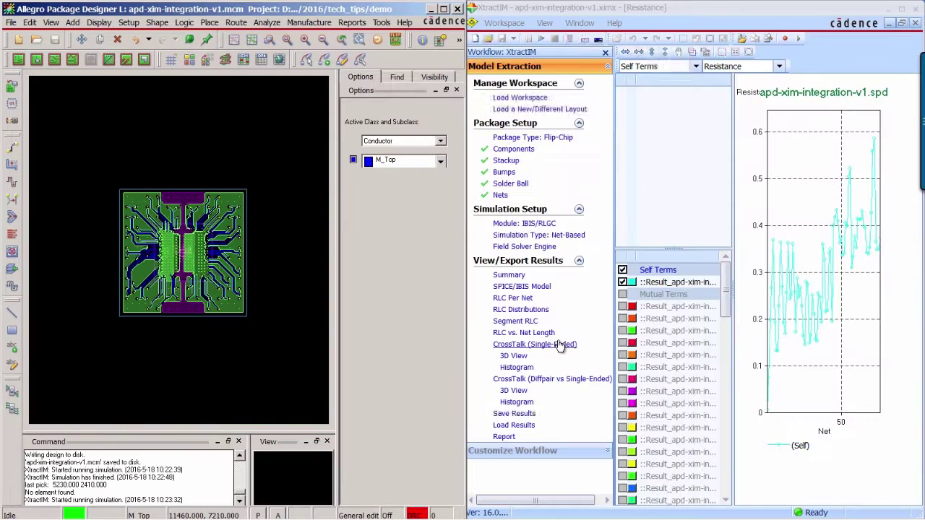
{"action": "left_click", "coordinate": [583, 39]}
{"action": "left_click", "coordinate": [770, 52]}
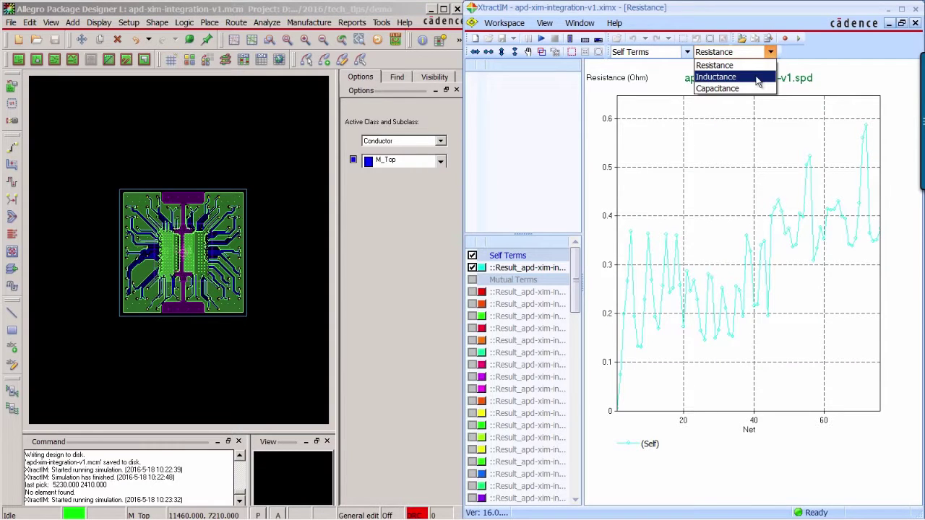
{"action": "left_click", "coordinate": [755, 75]}
{"action": "left_click", "coordinate": [770, 52]}
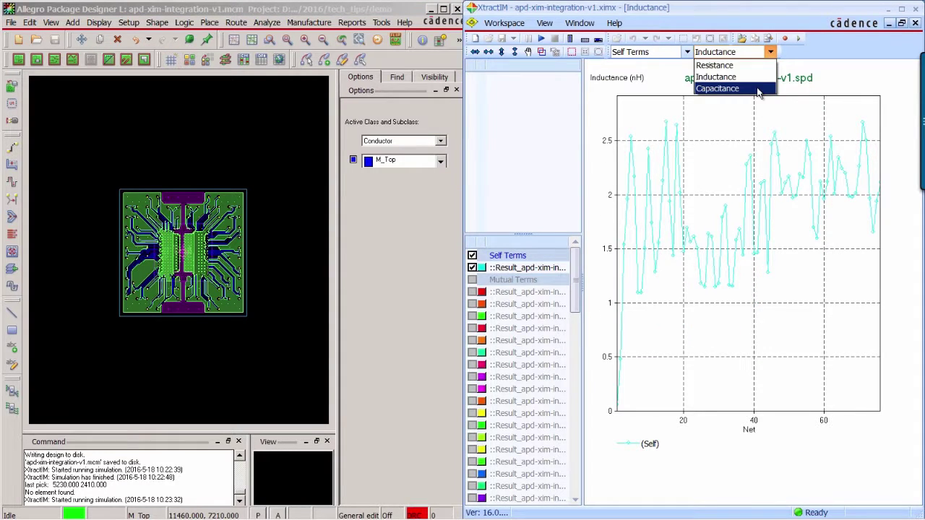
{"action": "left_click", "coordinate": [758, 86]}
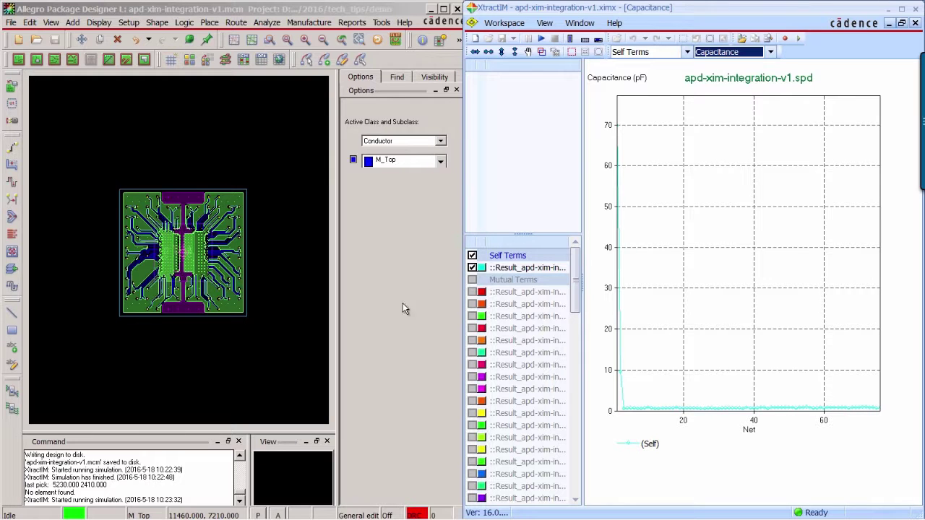
- In the demo folder, browse past the SPICE .ckt files and open apd-xim-integration-v1_PinModel.csv in Excel
{"action": "left_click", "coordinate": [323, 505]}
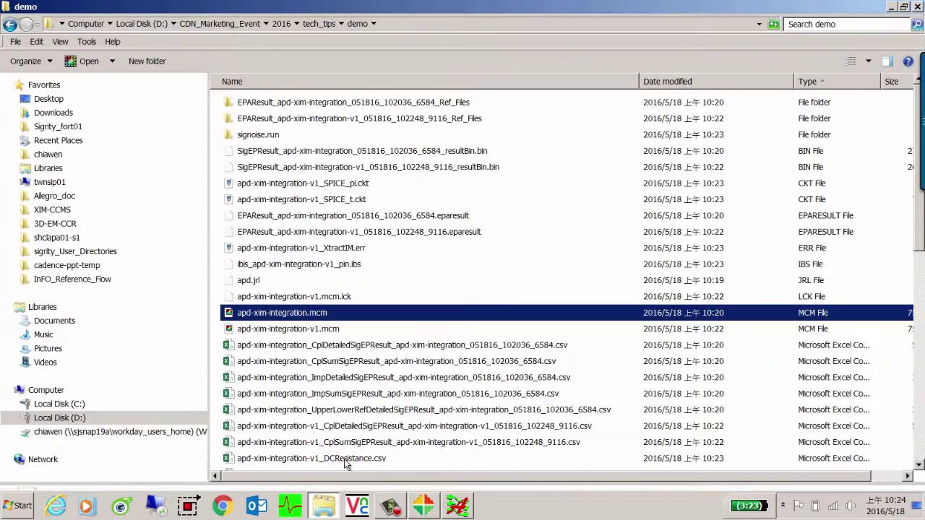
{"action": "left_click", "coordinate": [349, 186]}
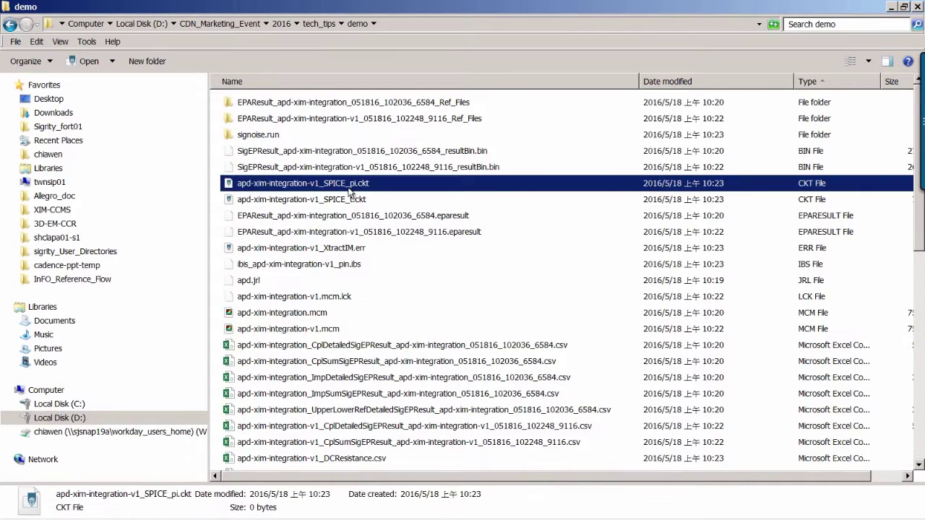
{"action": "left_click", "coordinate": [352, 201]}
{"action": "scroll", "coordinate": [389, 288], "scroll_direction": "down", "scroll_amount": 3}
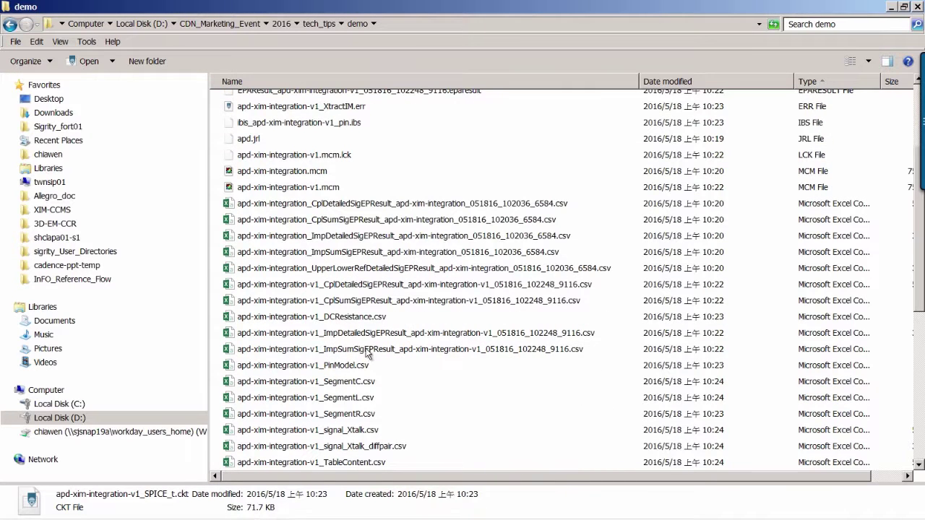
{"action": "left_click", "coordinate": [353, 367]}
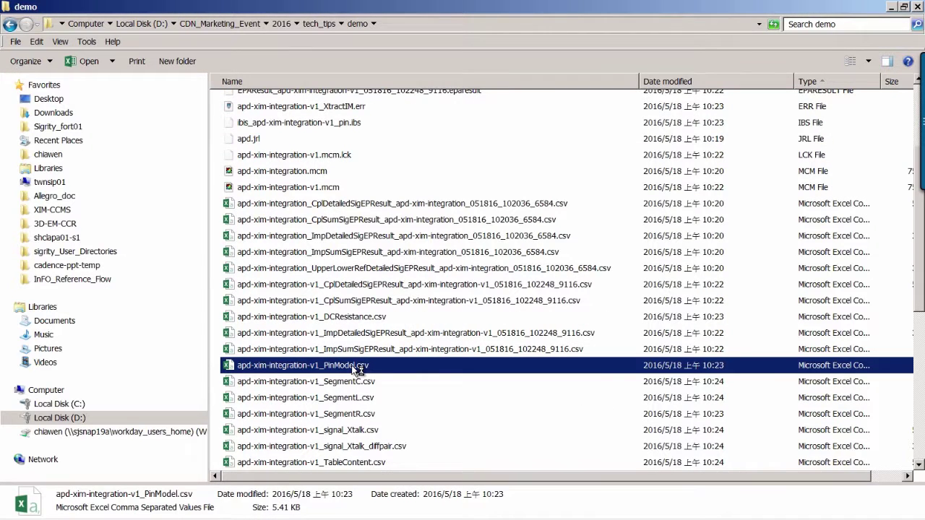
{"action": "double_click", "coordinate": [356, 368]}
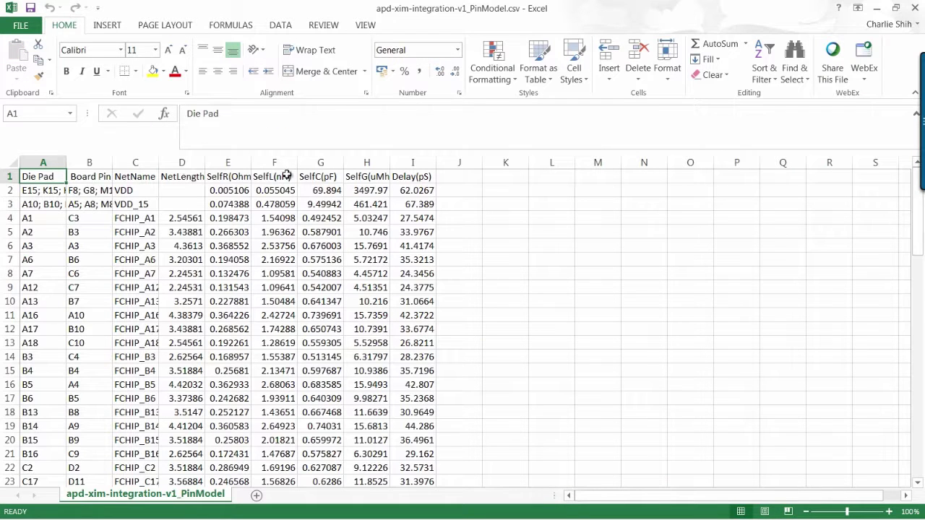